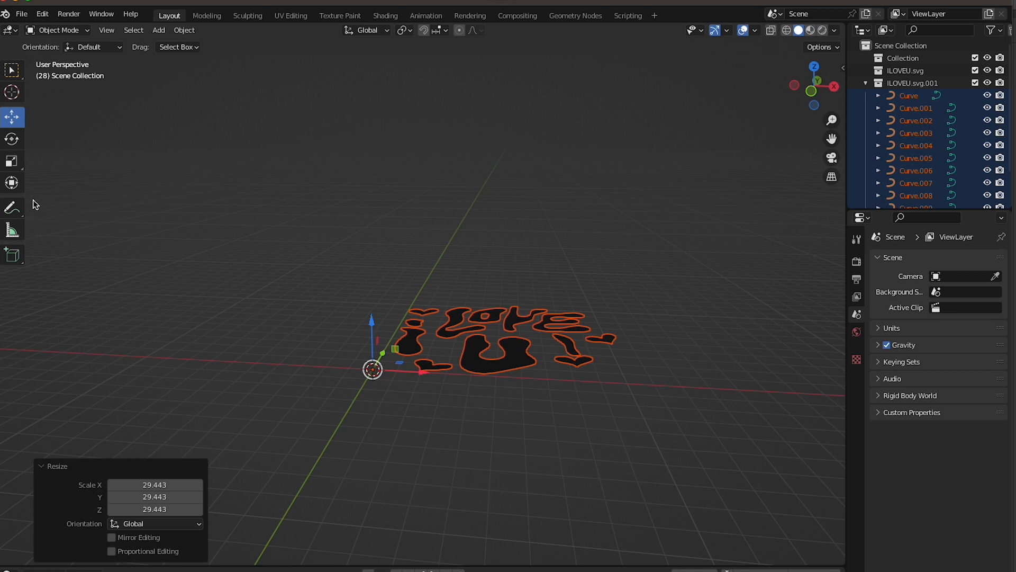
Step: Select all the flat lettering curves and rotate them about 95.1° around the global X axis so they stand upright
left_click(11, 138)
left_click(366, 340)
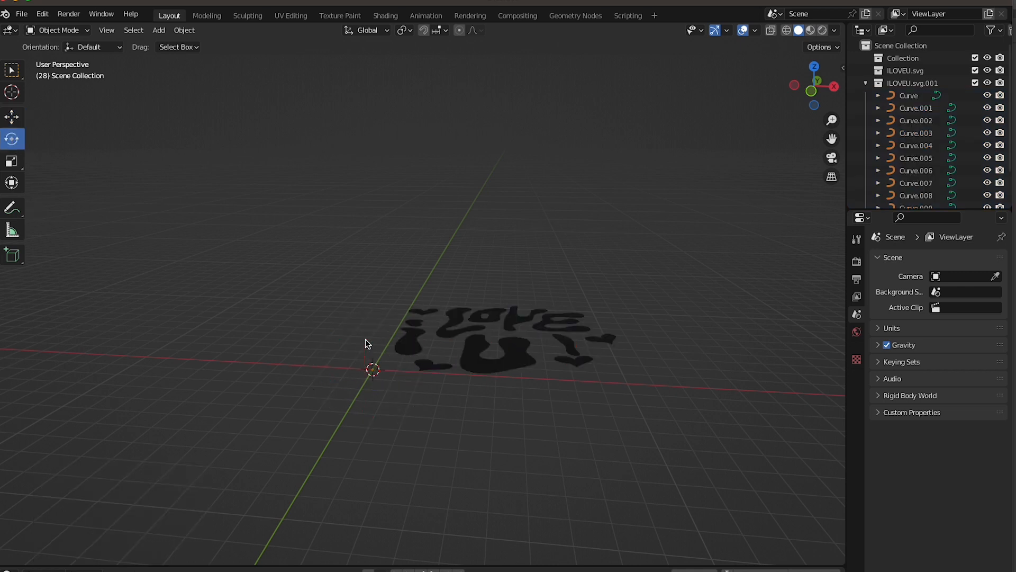
left_click(448, 329)
left_click_drag(376, 308, 601, 394)
left_click_drag(369, 339, 371, 367)
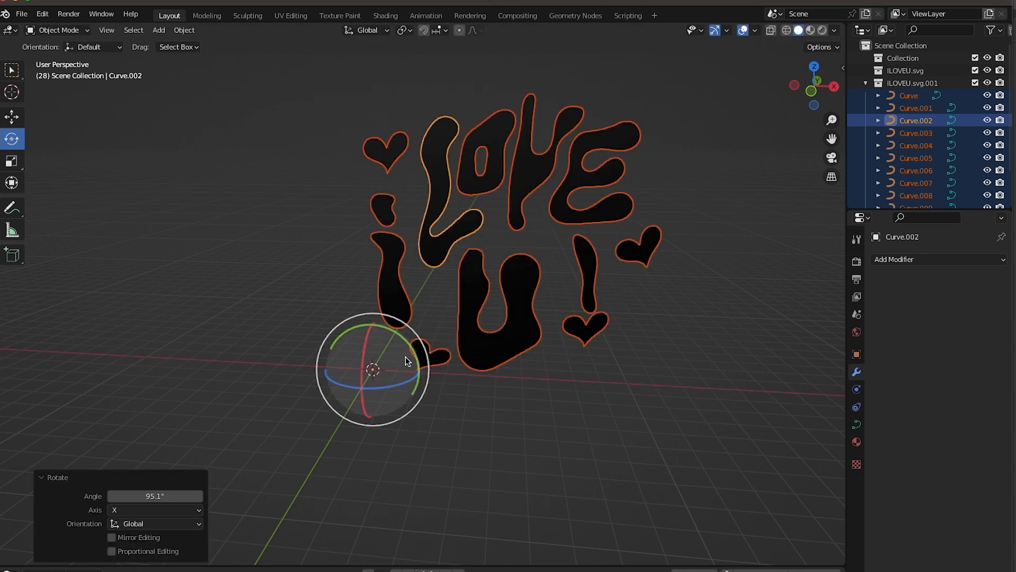
Step: Join all the selected lettering curves into one object and unlink its imported SVG material
middle_click_drag(503, 338, 538, 335)
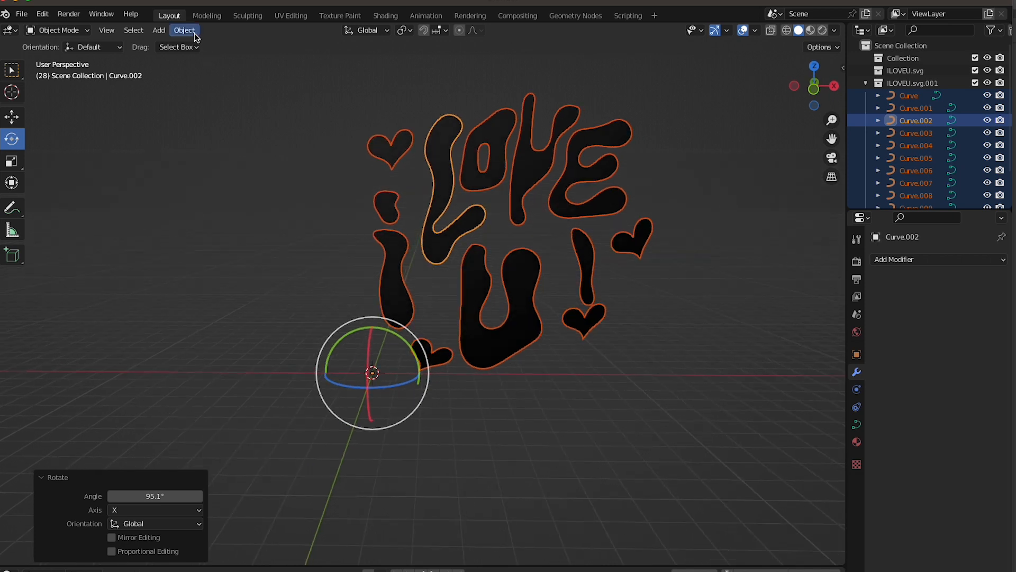
left_click(188, 30)
left_click(216, 151)
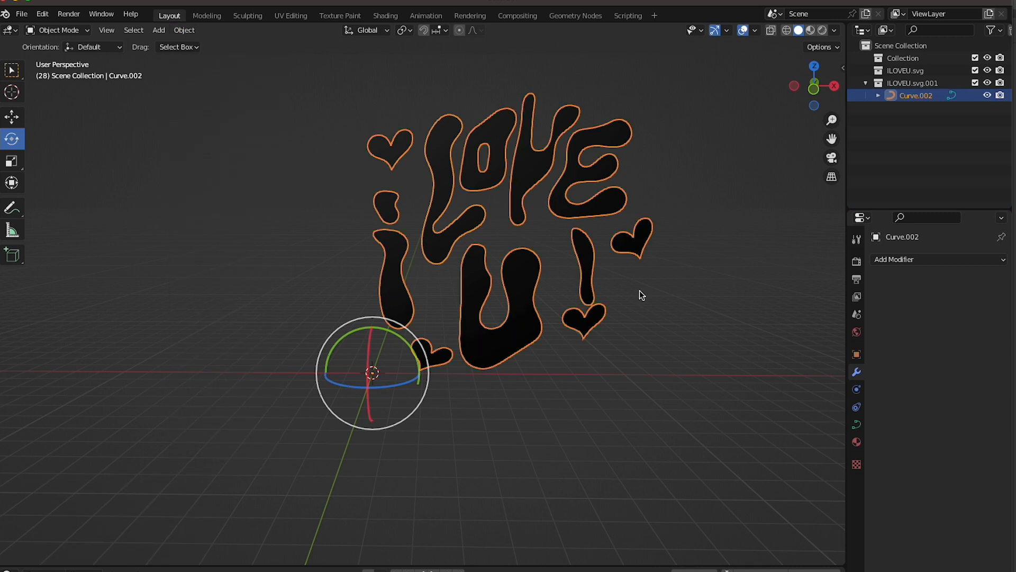
left_click(856, 442)
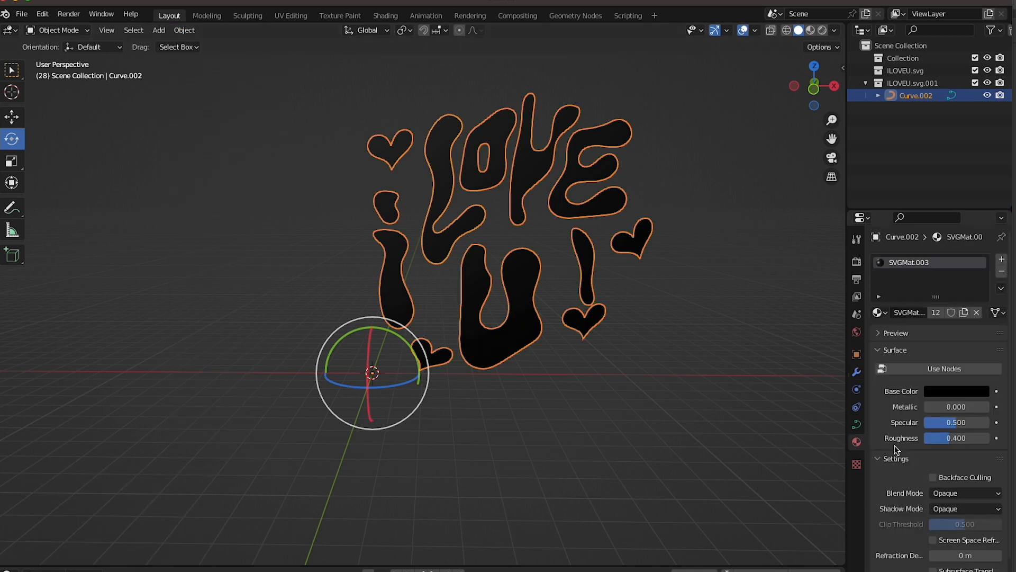
left_click(975, 313)
Step: Extrude the joined lettering curve in its geometry settings to give the letters and hearts thickness
left_click(857, 424)
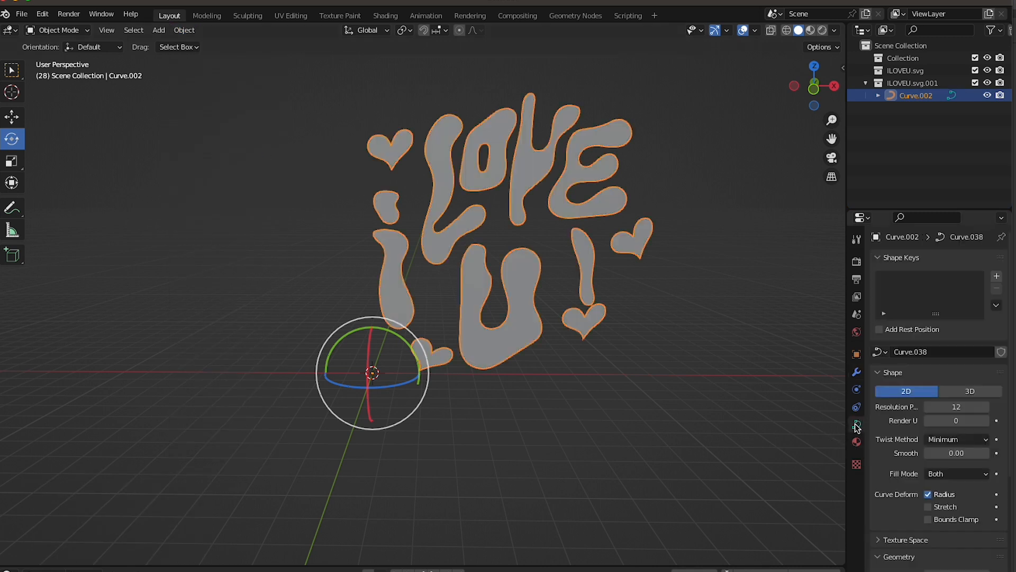
scroll(933, 560, "down", 1)
left_click_drag(948, 570, 979, 570)
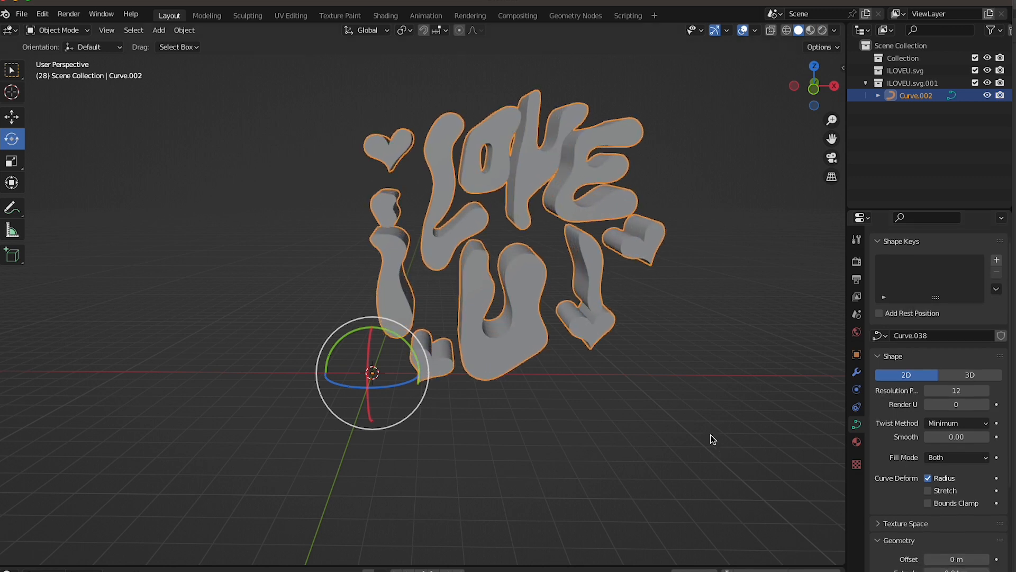
Step: Examine the depth of the extruded lettering from several angles
scroll(711, 434, "down", 3)
scroll(711, 434, "right", 5)
scroll(710, 434, "down", 3)
scroll(710, 434, "left", 5)
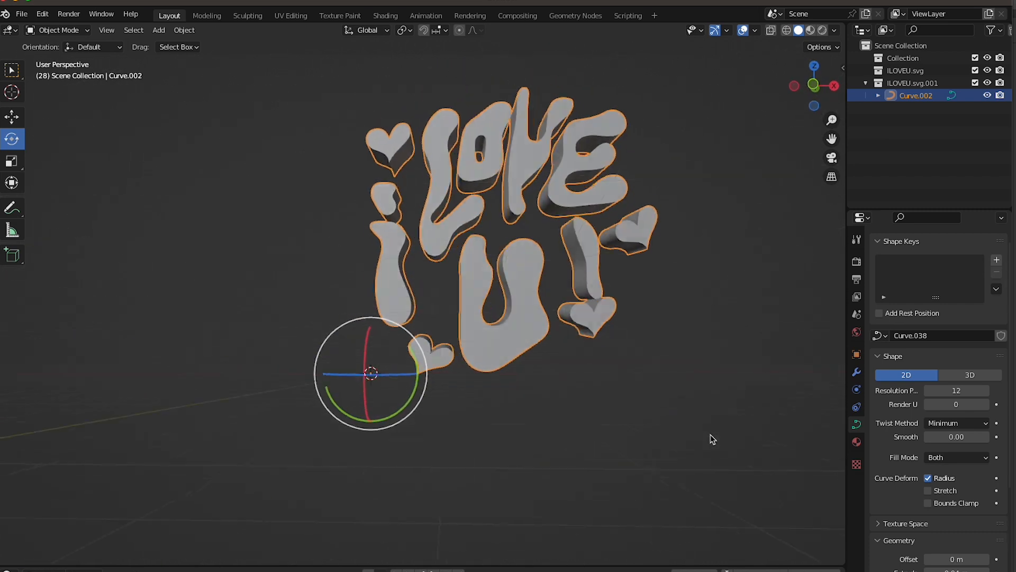
scroll(710, 439, "up", 3)
scroll(710, 439, "right", 4)
scroll(711, 440, "left", 4)
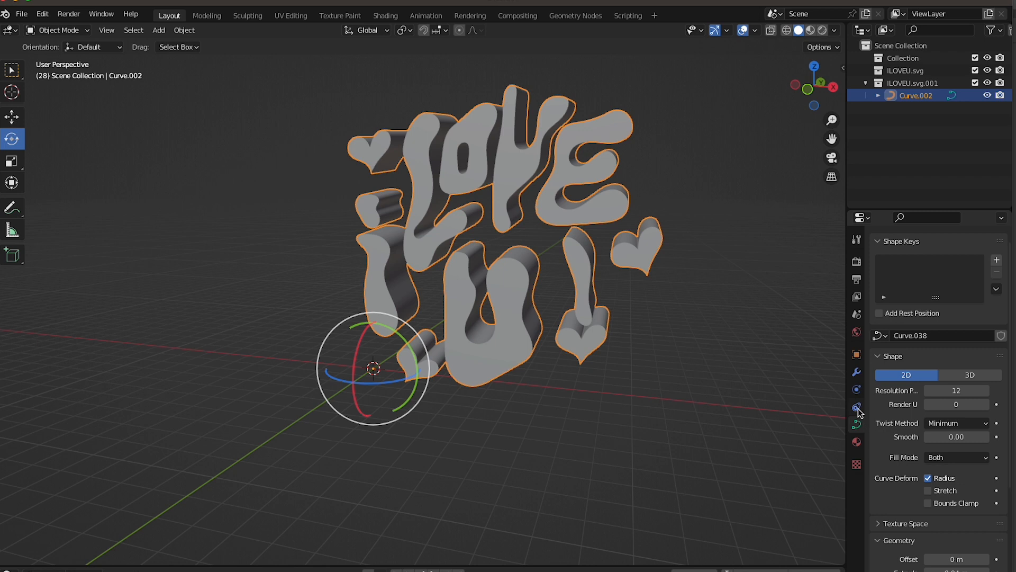
scroll(744, 398, "down", 3)
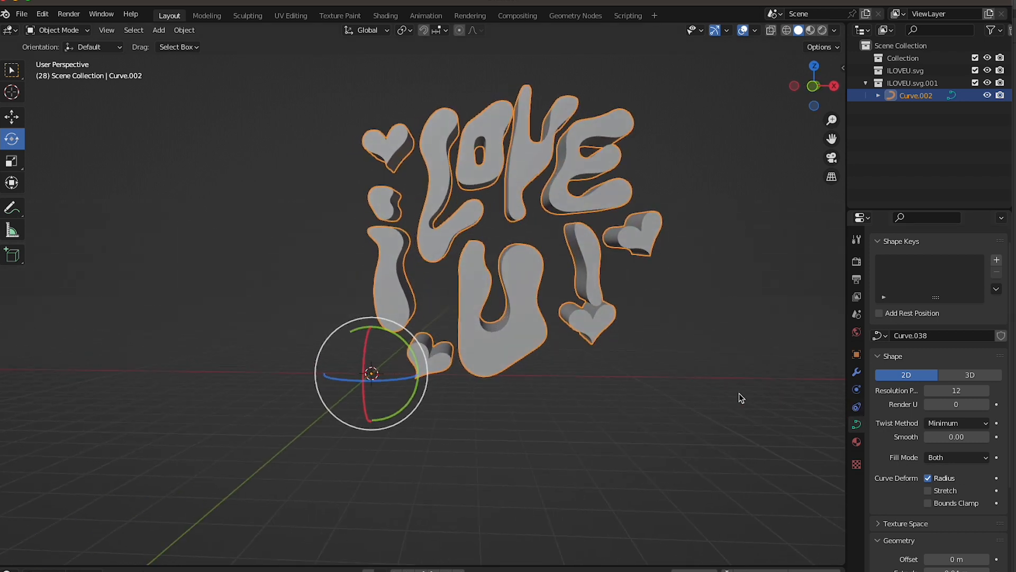
Step: Convert the extruded lettering from a curve to a mesh
left_click(184, 30)
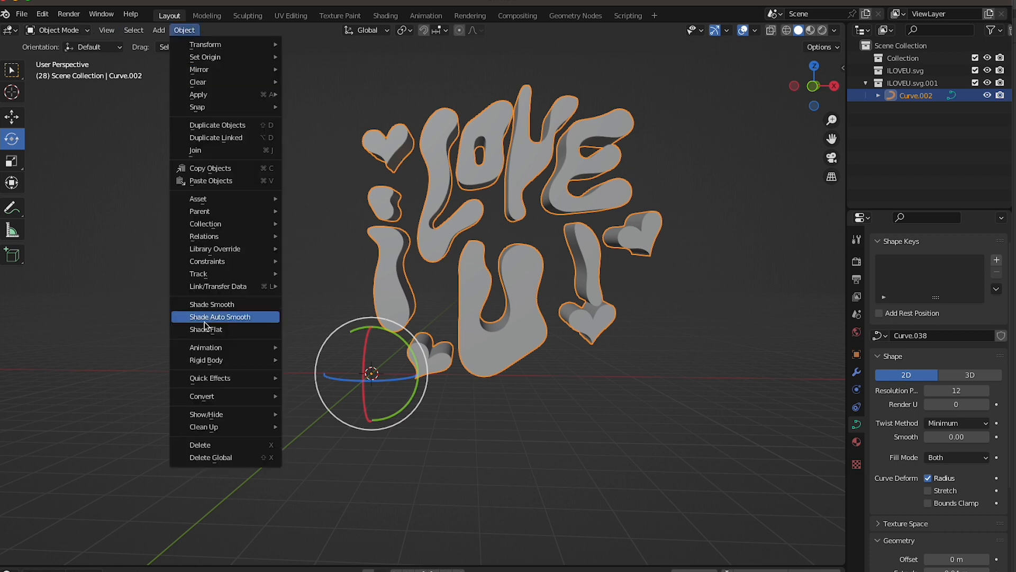
mouse_move(208, 397)
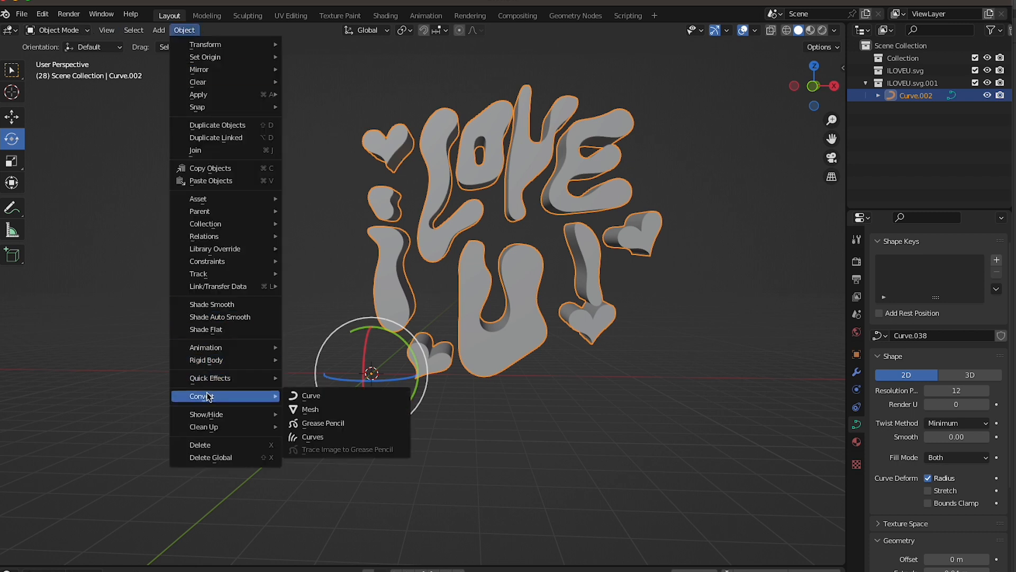
left_click(351, 405)
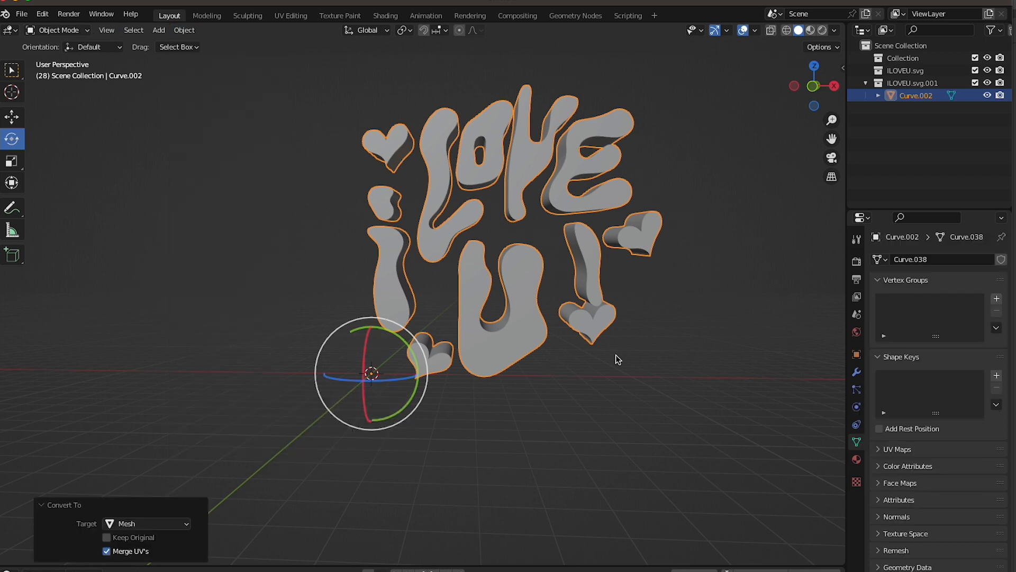
Step: Add a Remesh modifier to the lettering mesh
left_click(857, 373)
left_click(927, 259)
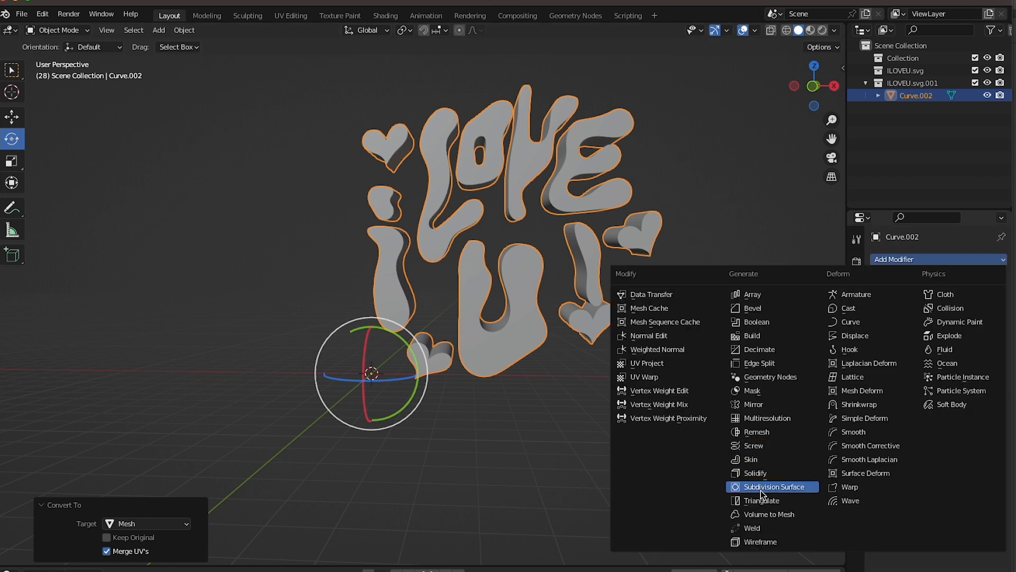
left_click(764, 431)
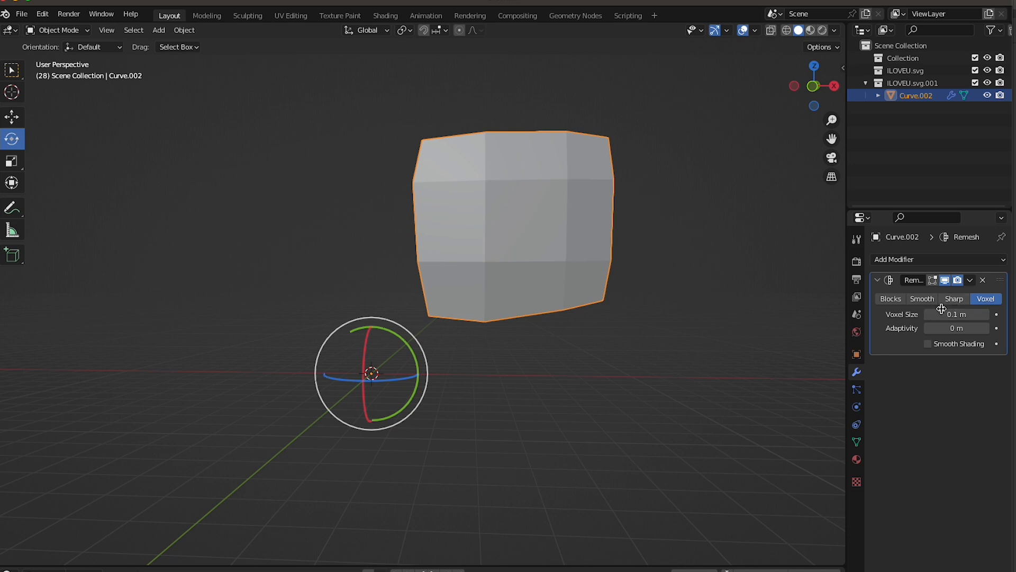
Step: Reduce the Remesh modifier's voxel size to 0.0019 m
left_click(930, 315)
left_click(929, 314)
left_click(929, 315)
left_click(929, 315)
left_click(930, 315)
left_click(929, 314)
left_click(929, 315)
left_click(929, 314)
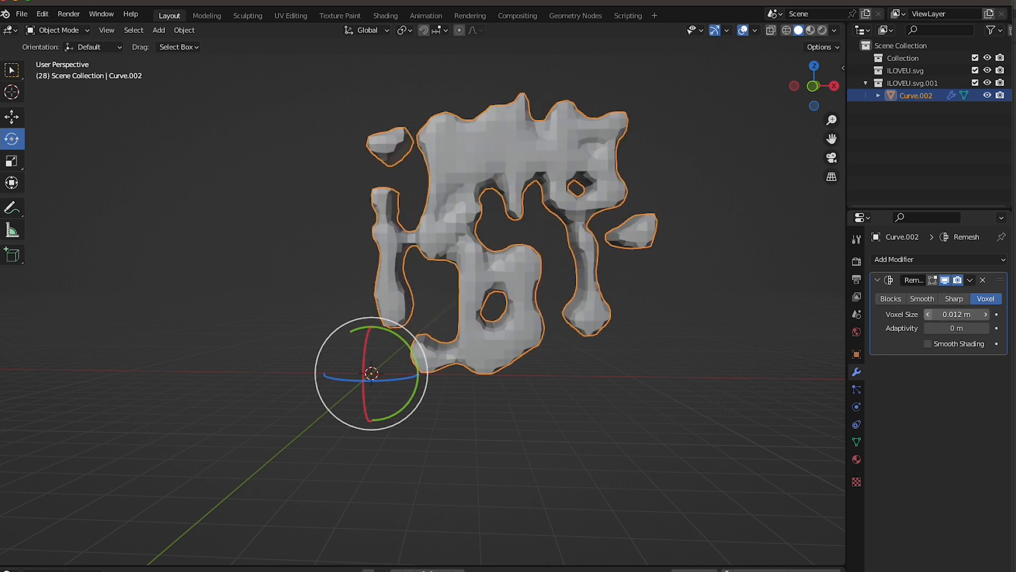
left_click(930, 314)
left_click(930, 315)
left_click(930, 314)
Step: Check the remeshed lettering up close and apply the Remesh modifier
scroll(701, 257, "up", 4)
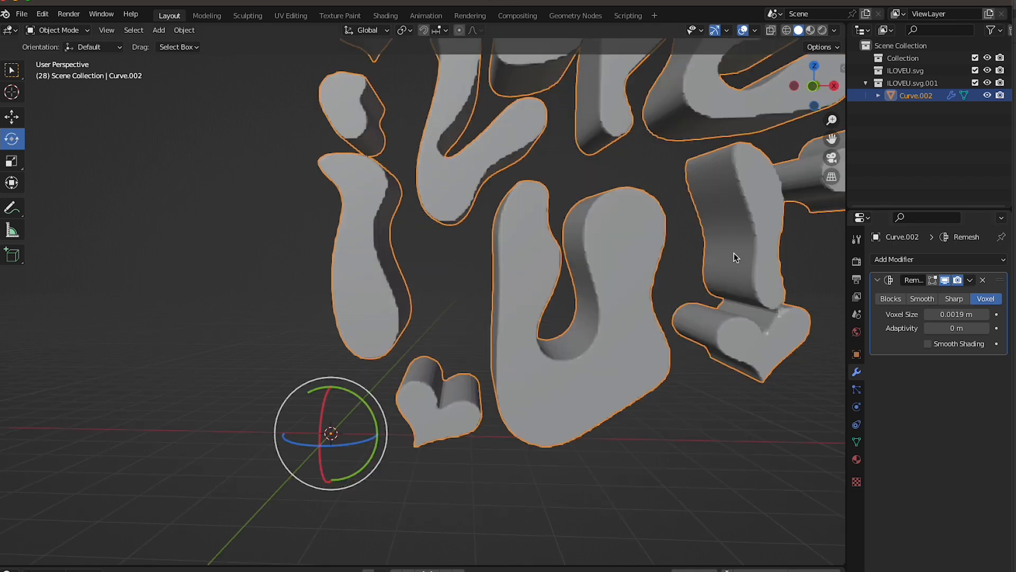
left_click(968, 279)
left_click(942, 293)
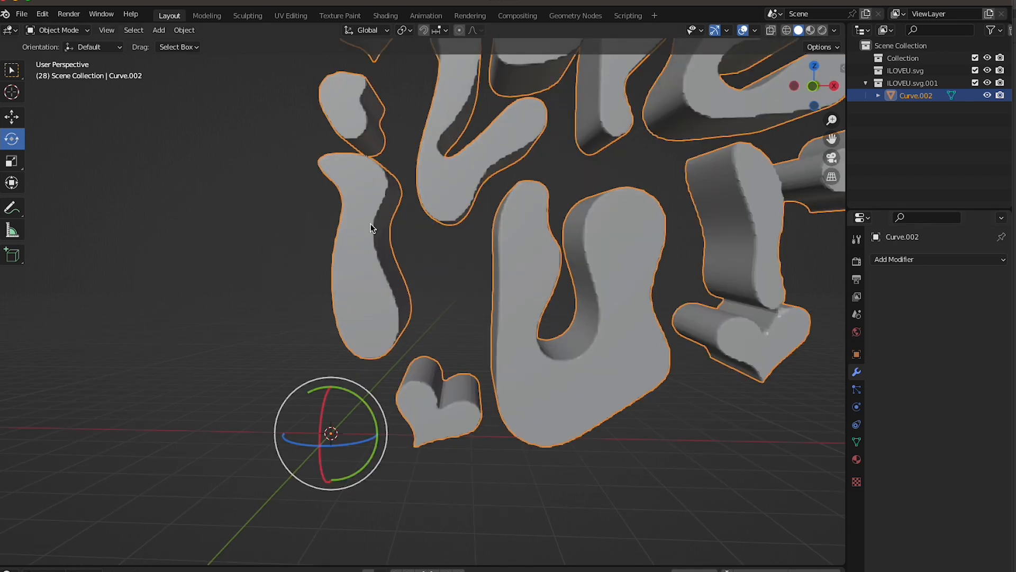
Step: Switch the lettering to Sculpt Mode and set the Smooth brush to a 73 px radius and 0.567 strength
left_click(80, 35)
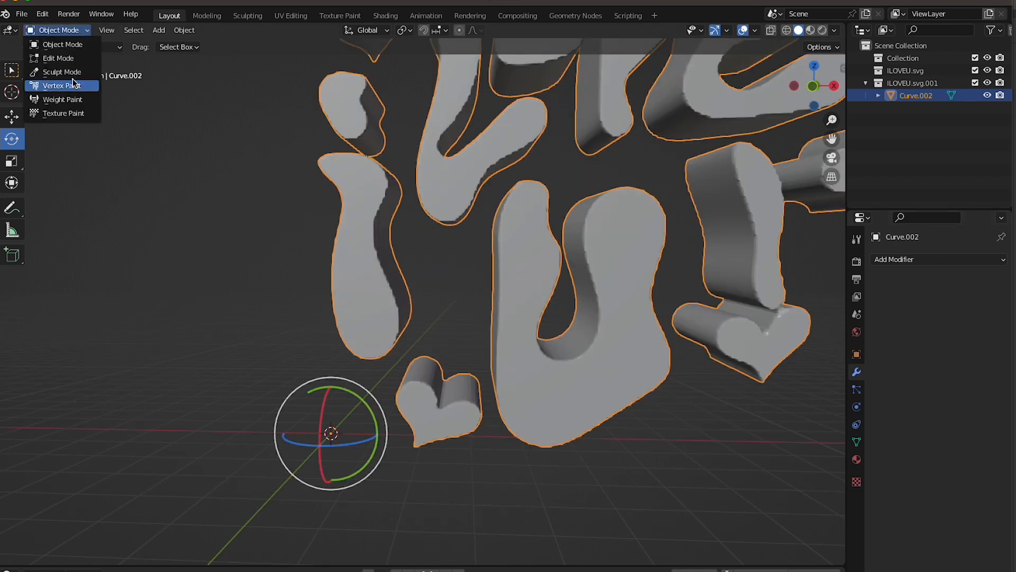
left_click(76, 84)
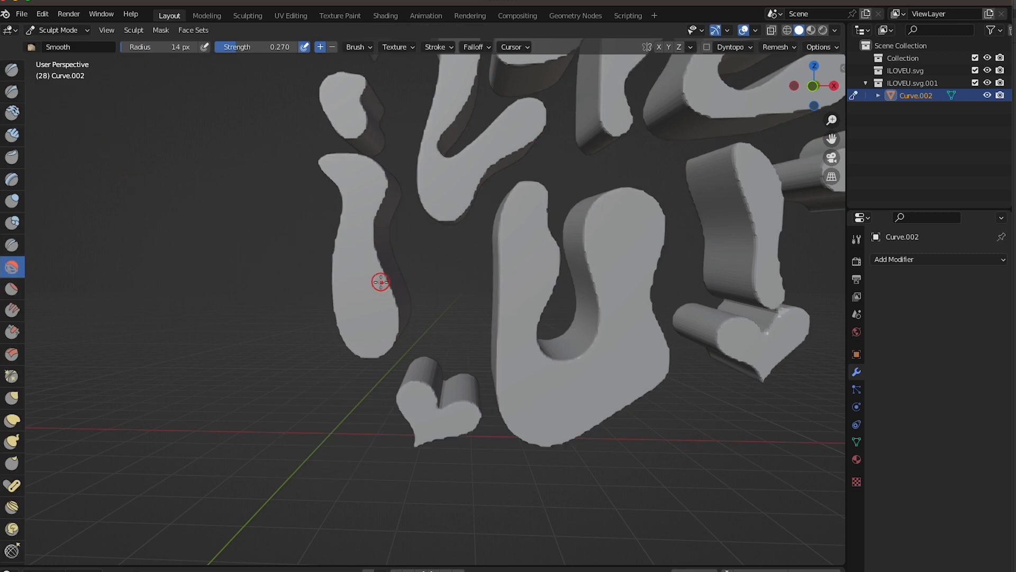
scroll(381, 282, "up", 6)
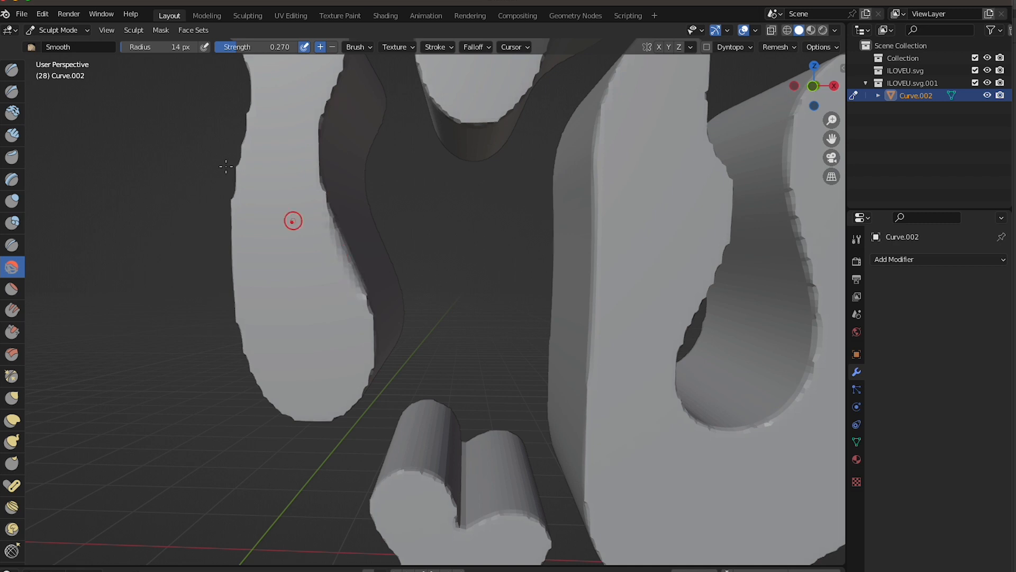
left_click_drag(134, 48, 154, 48)
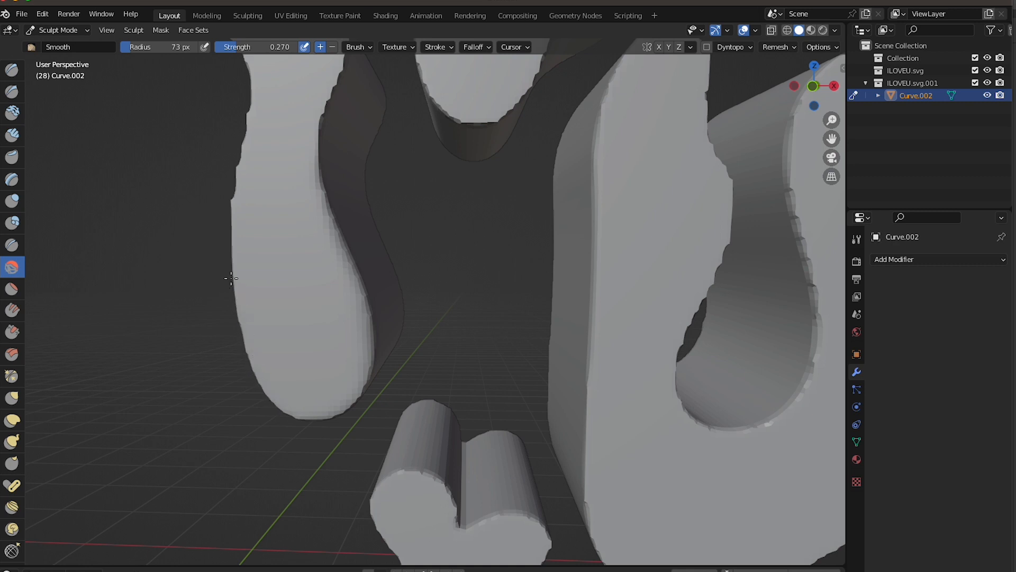
left_click_drag(240, 48, 250, 50)
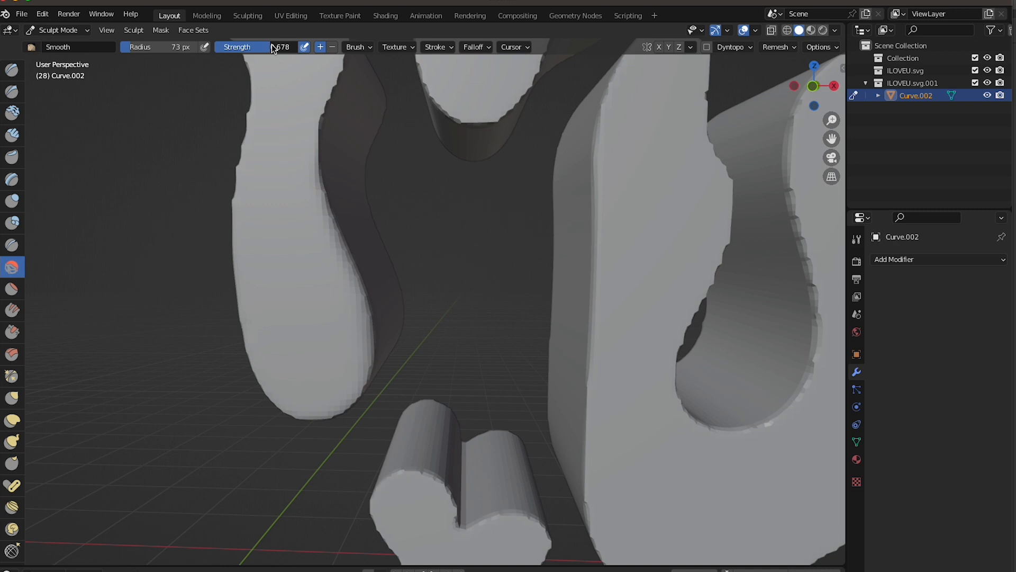
left_click_drag(262, 46, 256, 47)
Step: Smooth the front face and jagged edges of the letter i's stem with the Smooth brush
mouse_move(265, 126)
left_mouse_down()
mouse_move(320, 148)
mouse_move(330, 252)
left_mouse_up()
left_click_drag(357, 332, 335, 238)
mouse_move(338, 391)
left_mouse_down()
mouse_move(307, 412)
mouse_move(290, 390)
left_mouse_up()
middle_click_drag(379, 351, 434, 324)
scroll(434, 324, "down", 2)
mouse_move(350, 159)
left_mouse_down()
mouse_move(365, 145)
mouse_move(341, 121)
mouse_move(302, 115)
mouse_move(320, 146)
left_mouse_up()
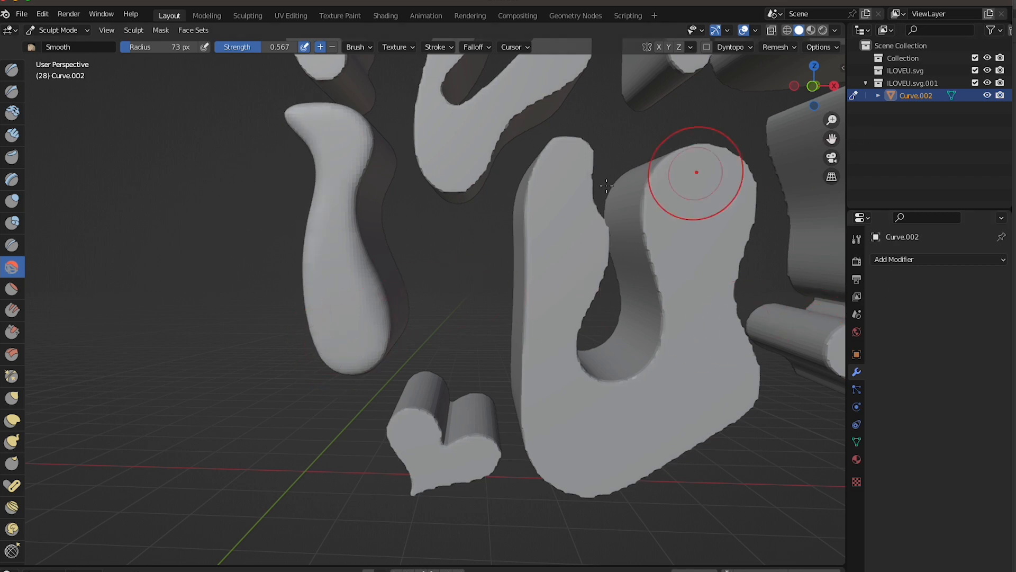
Step: Smooth the dot of the letter i and the heart above it into rounded shapes
mouse_move(832, 139)
left_mouse_down()
mouse_move(813, 267)
mouse_move(789, 270)
left_mouse_up()
mouse_move(339, 228)
left_mouse_down()
mouse_move(364, 213)
mouse_move(318, 223)
mouse_move(333, 260)
mouse_move(352, 250)
left_mouse_up()
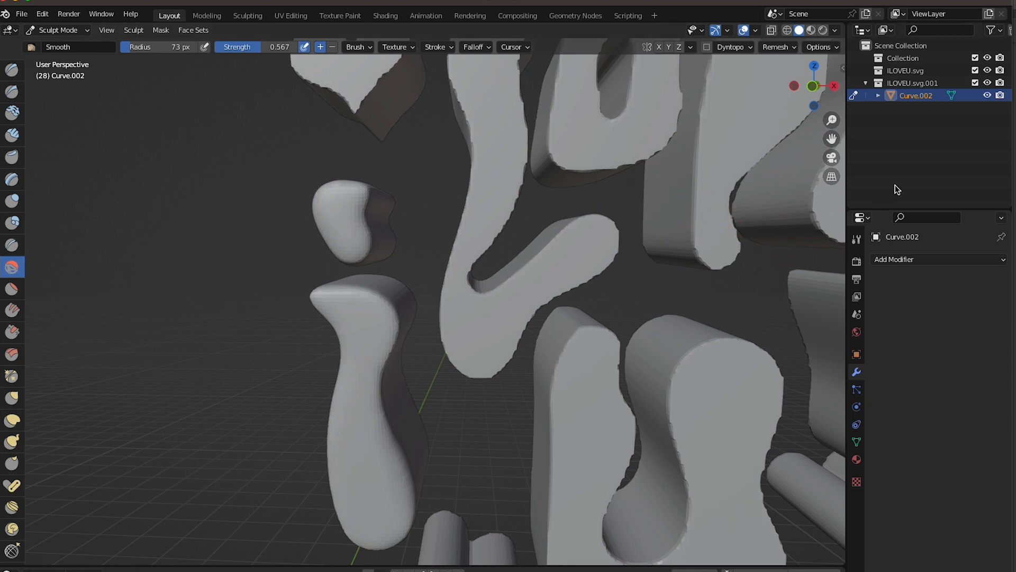
mouse_move(833, 139)
left_mouse_down()
mouse_move(823, 201)
mouse_move(791, 282)
left_mouse_up()
mouse_move(312, 264)
left_mouse_down()
mouse_move(336, 207)
mouse_move(303, 188)
mouse_move(242, 233)
mouse_move(289, 261)
left_mouse_up()
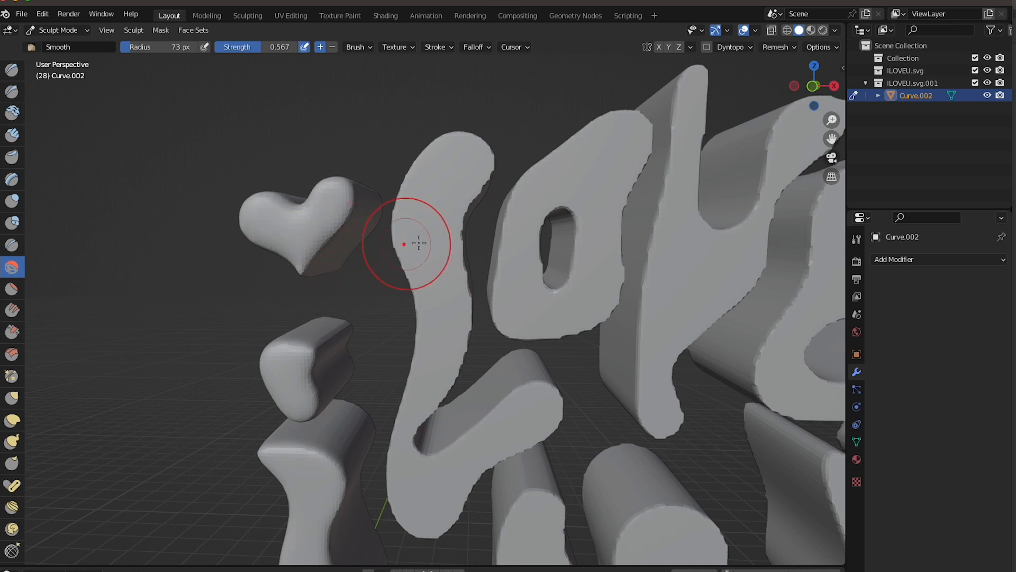
middle_click_drag(596, 183, 499, 201)
mouse_move(381, 209)
left_mouse_down()
mouse_move(354, 235)
mouse_move(368, 211)
left_mouse_up()
Step: Smooth the front edges of the letter L along its stem and foot
mouse_move(476, 188)
left_mouse_down()
mouse_move(504, 154)
mouse_move(476, 150)
mouse_move(456, 221)
mouse_move(431, 461)
left_mouse_up()
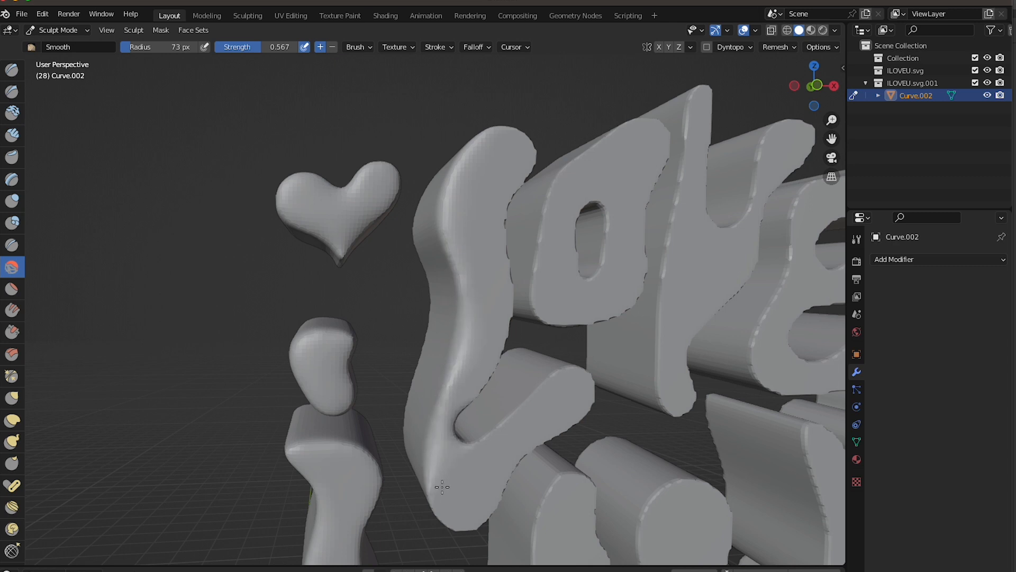
mouse_move(461, 522)
left_mouse_down()
mouse_move(584, 385)
mouse_move(522, 406)
mouse_move(483, 436)
left_mouse_up()
mouse_move(480, 387)
left_mouse_down()
mouse_move(526, 149)
mouse_move(491, 267)
left_mouse_up()
Step: Smooth the front edges of the letters O, V and E, including the hole of the O
mouse_move(539, 294)
middle_mouse_down()
mouse_move(574, 276)
mouse_move(555, 247)
mouse_move(572, 143)
middle_mouse_up()
mouse_move(572, 144)
left_mouse_down()
mouse_move(596, 159)
mouse_move(609, 127)
mouse_move(593, 100)
mouse_move(492, 153)
mouse_move(474, 196)
mouse_move(465, 311)
mouse_move(524, 318)
mouse_move(571, 295)
mouse_move(585, 253)
mouse_move(582, 265)
left_mouse_up()
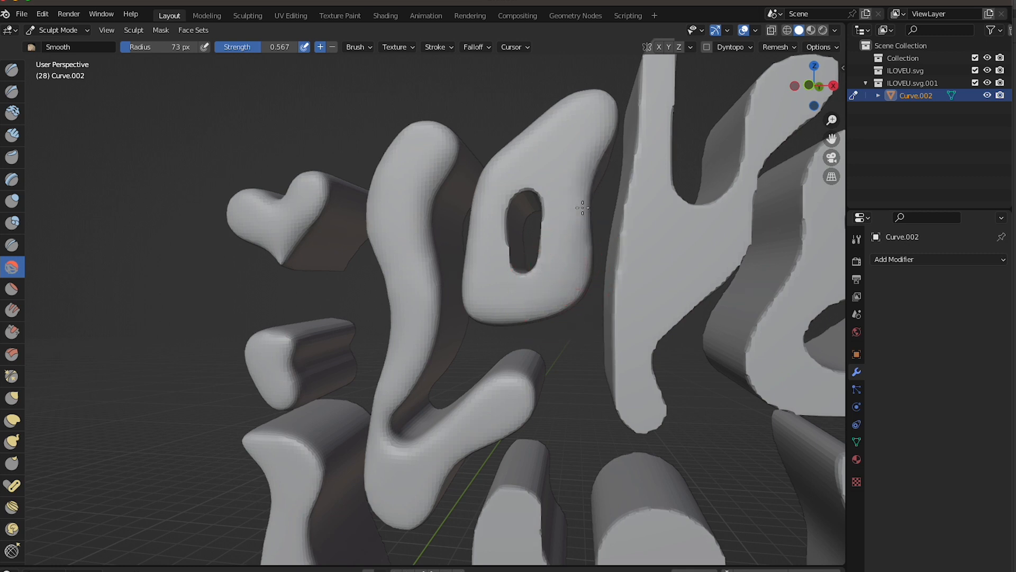
mouse_move(552, 195)
left_mouse_down()
mouse_move(529, 186)
mouse_move(501, 228)
mouse_move(524, 270)
mouse_move(539, 205)
left_mouse_up()
left_click_drag(832, 138, 436, 159)
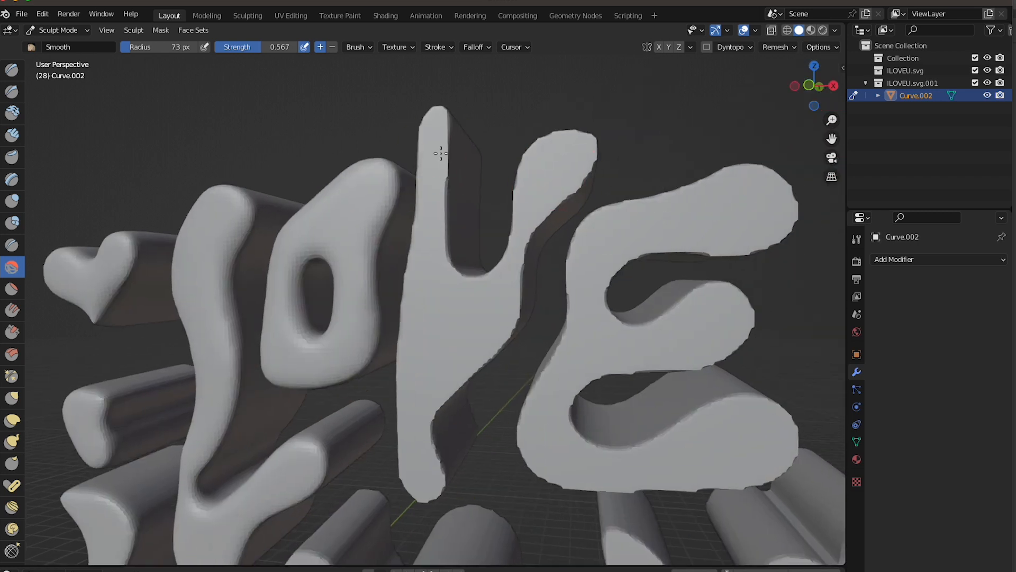
mouse_move(509, 321)
left_mouse_down()
mouse_move(577, 151)
mouse_move(617, 234)
mouse_move(583, 254)
mouse_move(598, 299)
mouse_move(561, 371)
mouse_move(624, 471)
mouse_move(762, 434)
mouse_move(545, 471)
left_mouse_up()
Step: Smooth the letter U, the exclamation mark and the remaining hearts into rounded shapes
middle_click_drag(545, 471, 431, 257)
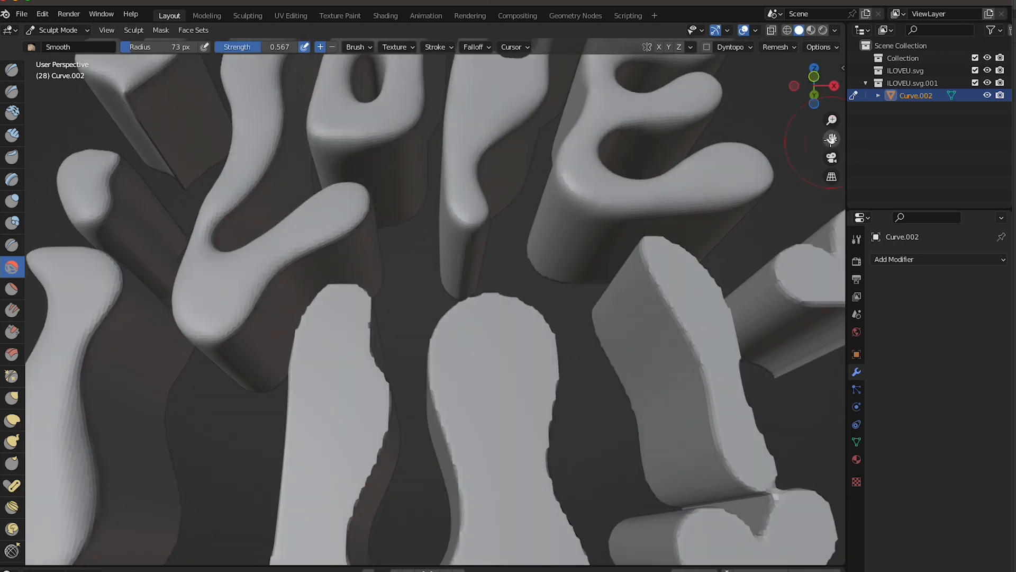
scroll(432, 256, "down", 5)
scroll(399, 204, "up", 4)
mouse_move(399, 205)
left_mouse_down()
mouse_move(379, 391)
mouse_move(540, 360)
mouse_move(477, 212)
mouse_move(417, 265)
left_mouse_up()
left_click_drag(318, 420, 283, 420)
mouse_move(284, 419)
middle_mouse_down()
mouse_move(730, 226)
mouse_move(532, 400)
middle_mouse_up()
mouse_move(531, 400)
left_mouse_down()
mouse_move(529, 204)
mouse_move(661, 212)
mouse_move(677, 175)
left_mouse_up()
middle_click_drag(678, 175, 496, 296)
scroll(496, 295, "down", 3)
left_click_drag(497, 295, 636, 261)
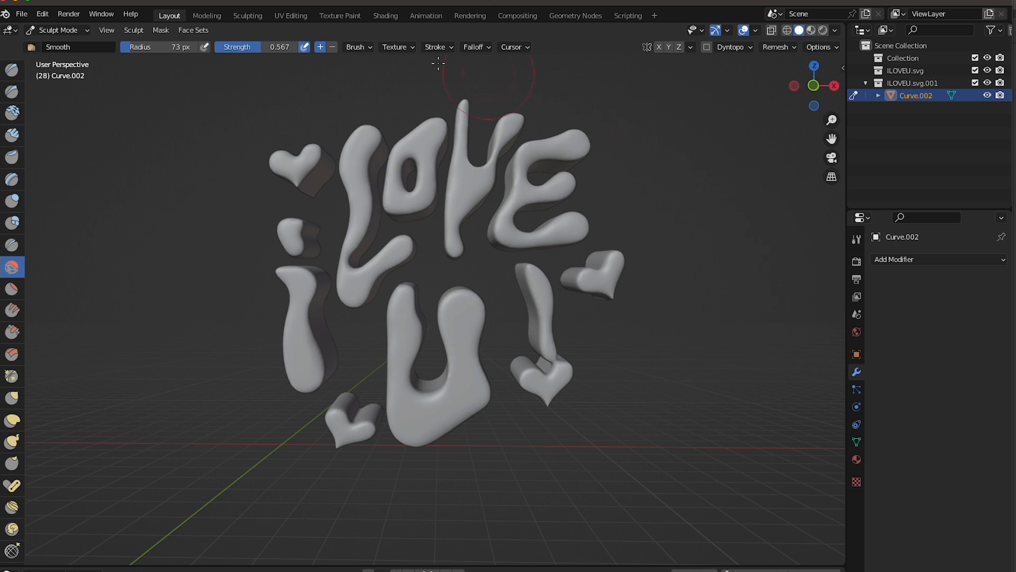
Step: Return the lettering to Object Mode, enlarge the timeline area below the viewport and turn it into a Shader Editor
left_click(78, 30)
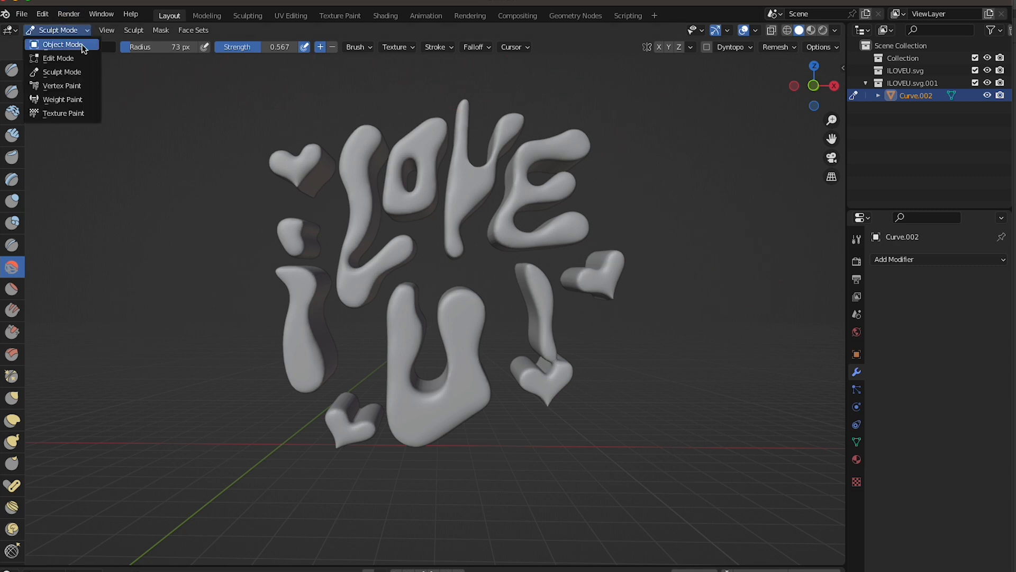
left_click(81, 42)
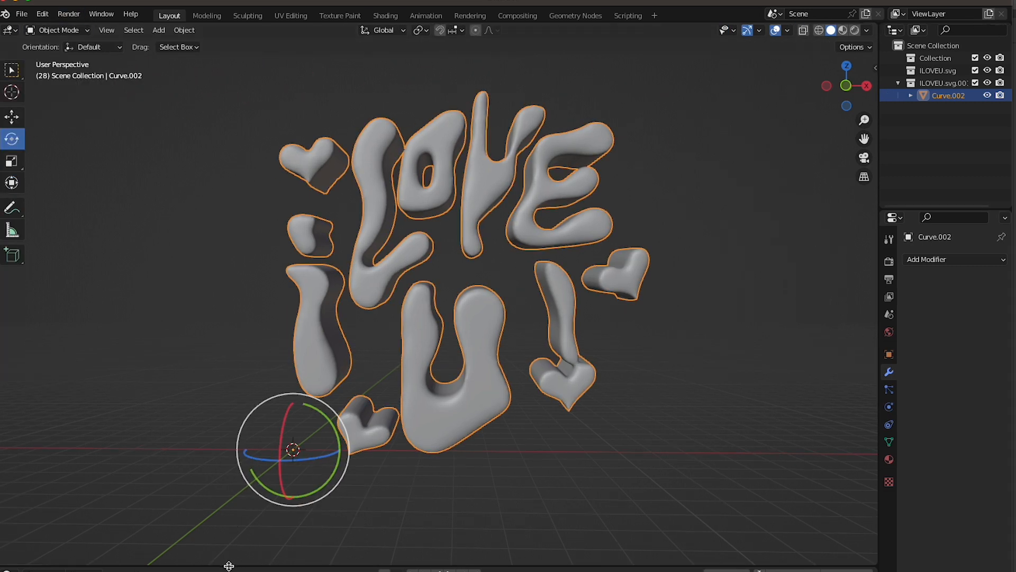
left_click_drag(228, 557, 47, 423)
left_click(14, 433)
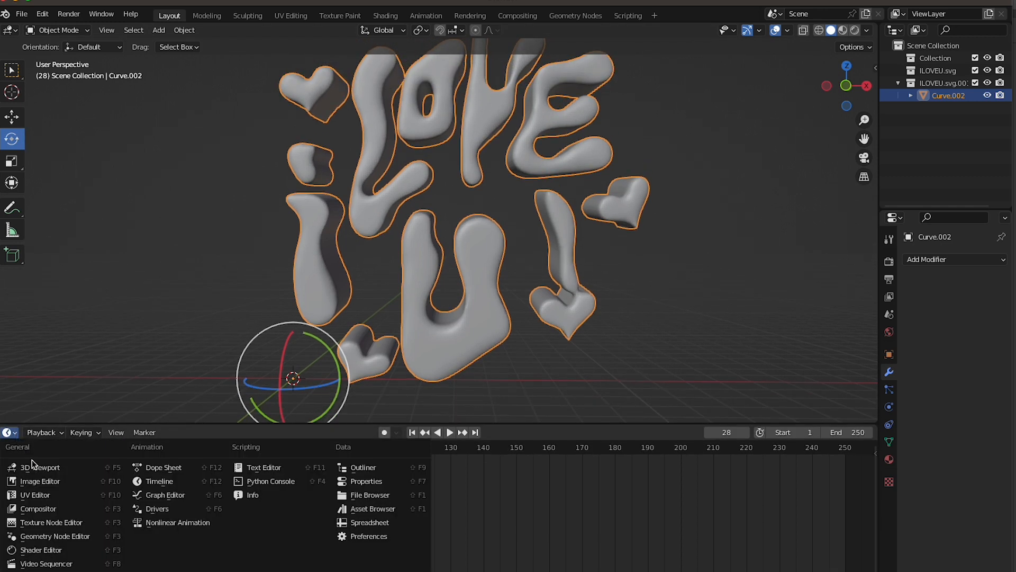
left_click(53, 551)
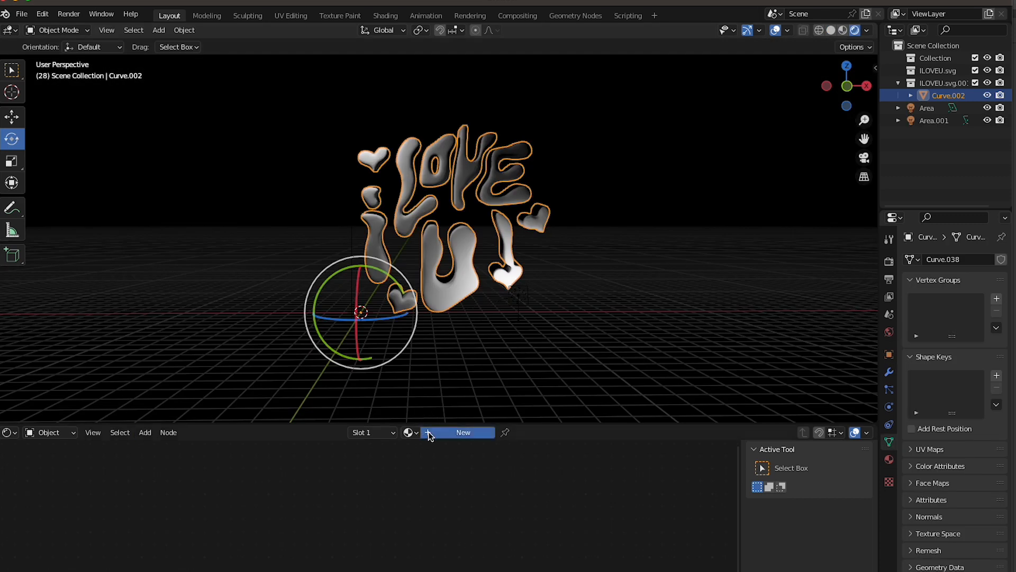
Step: Add an Environment Texture node to the world shader
left_click(427, 431)
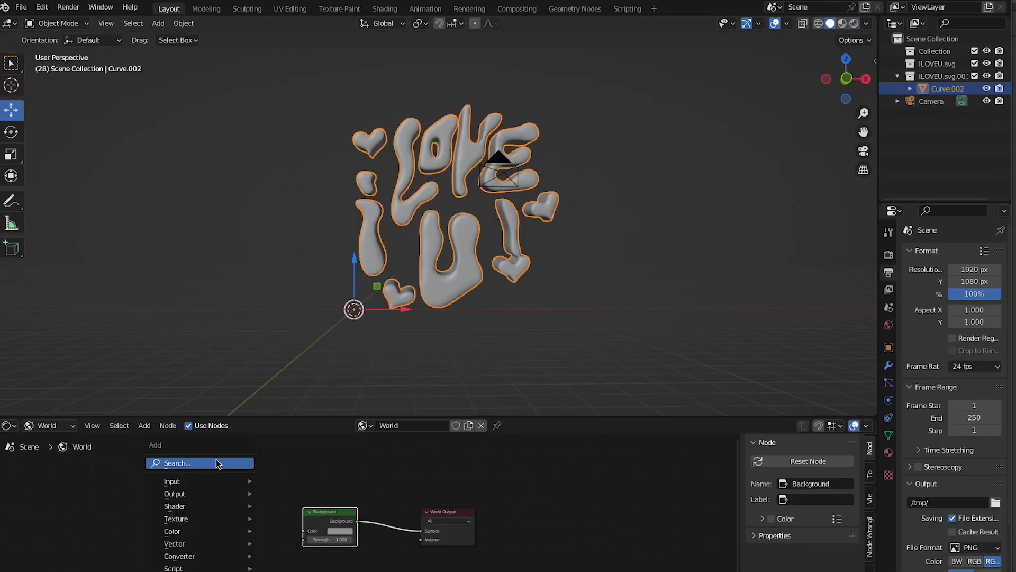
left_click(216, 459)
type("env")
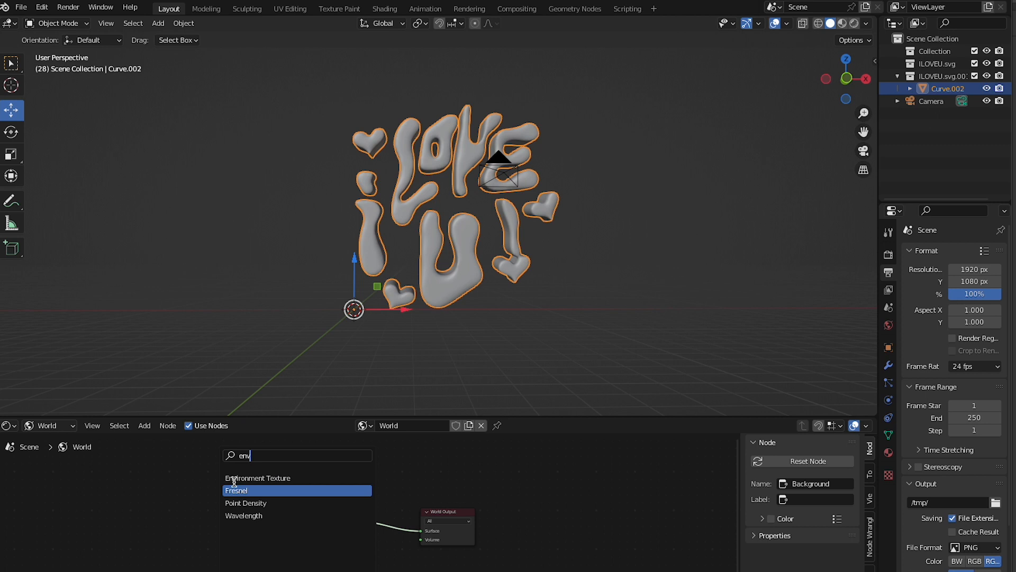
left_click(234, 479)
left_click(411, 483)
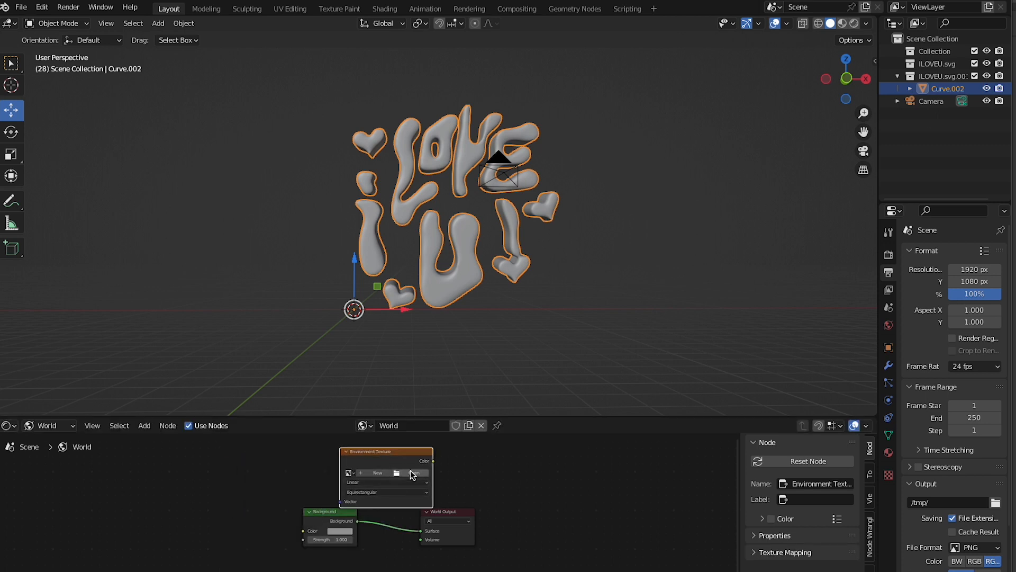
Step: Disconnect the Background node and link the Environment Texture's Color to the World Output's Surface instead
left_click_drag(334, 512, 263, 515)
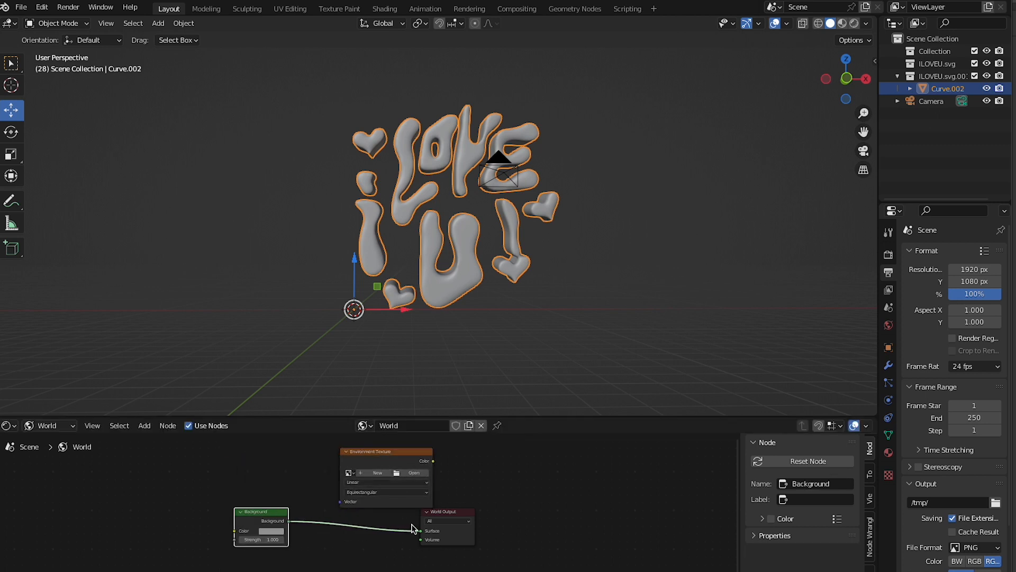
left_click_drag(416, 528, 269, 521)
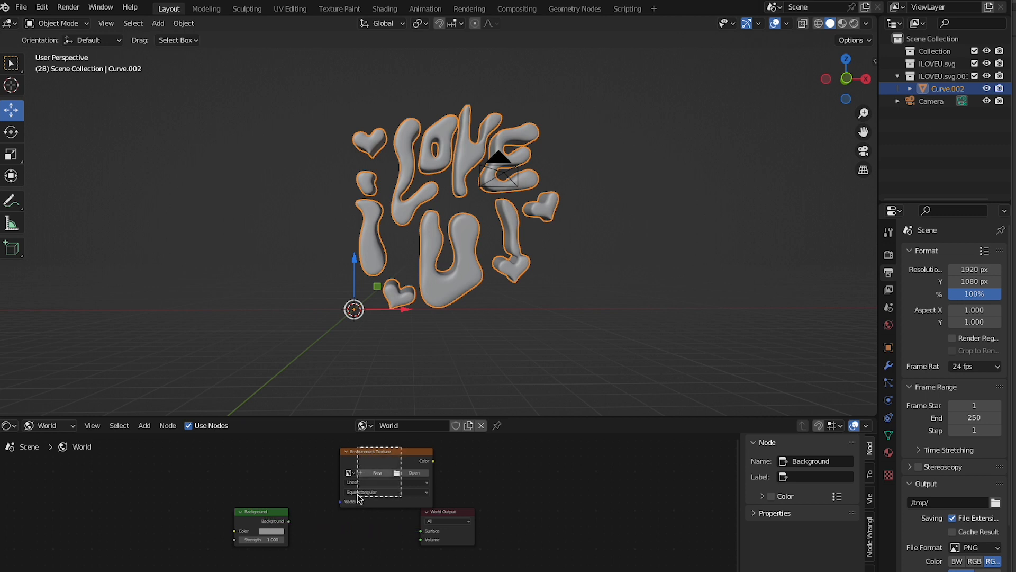
left_click_drag(368, 453, 321, 506)
left_click(391, 513)
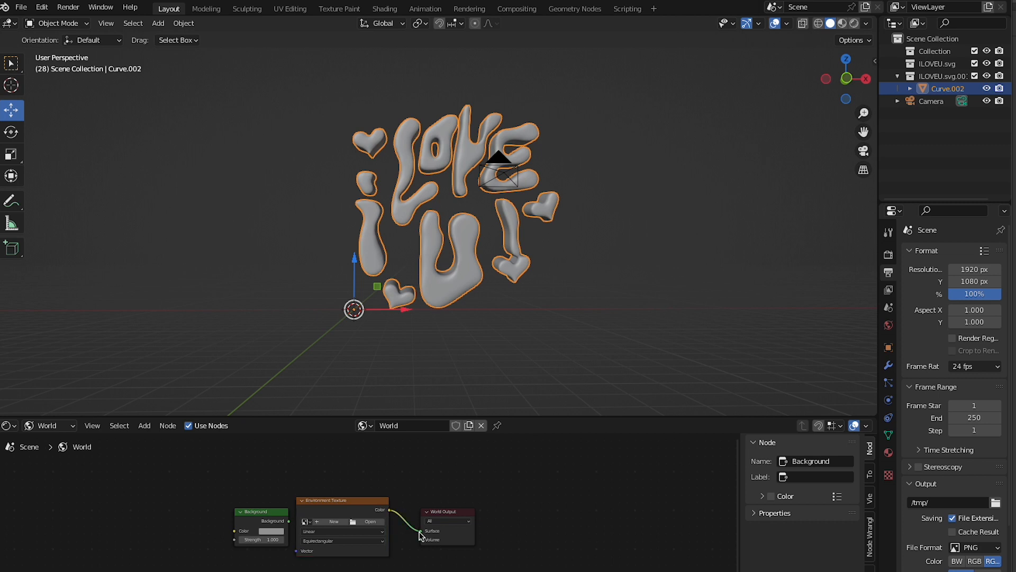
Step: Show the viewport in rendered shading and load clouds-g53892d04a_1920.jpg from Downloads as the environment image
left_click(854, 25)
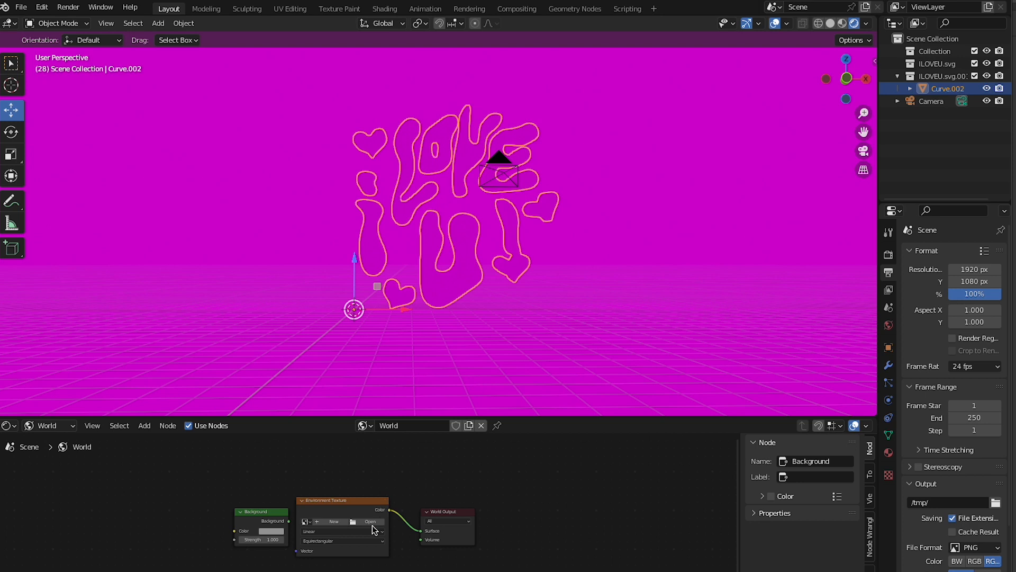
left_click(372, 522)
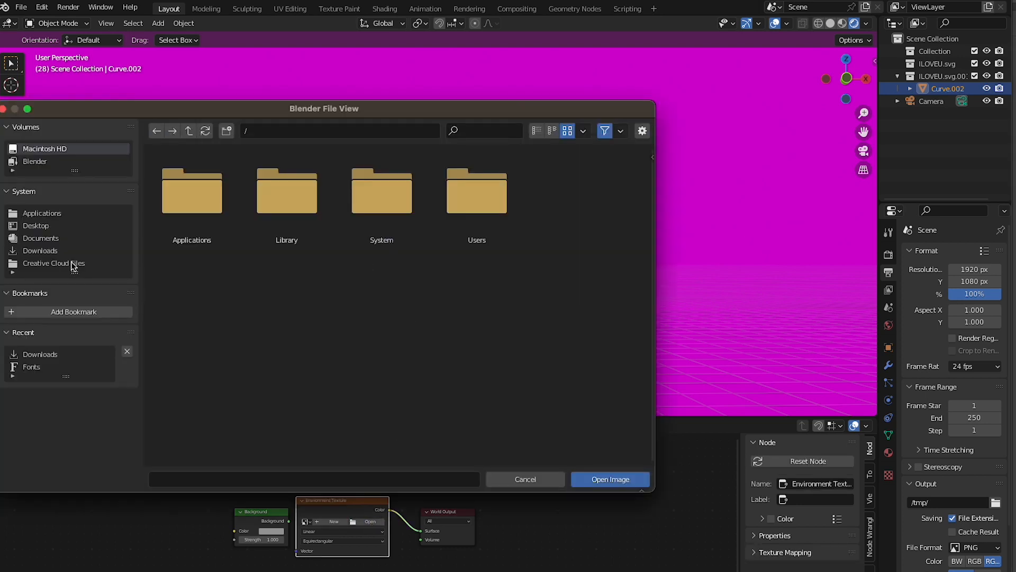
left_click(40, 250)
scroll(275, 356, "down", 10)
scroll(279, 362, "up", 10)
left_click(192, 307)
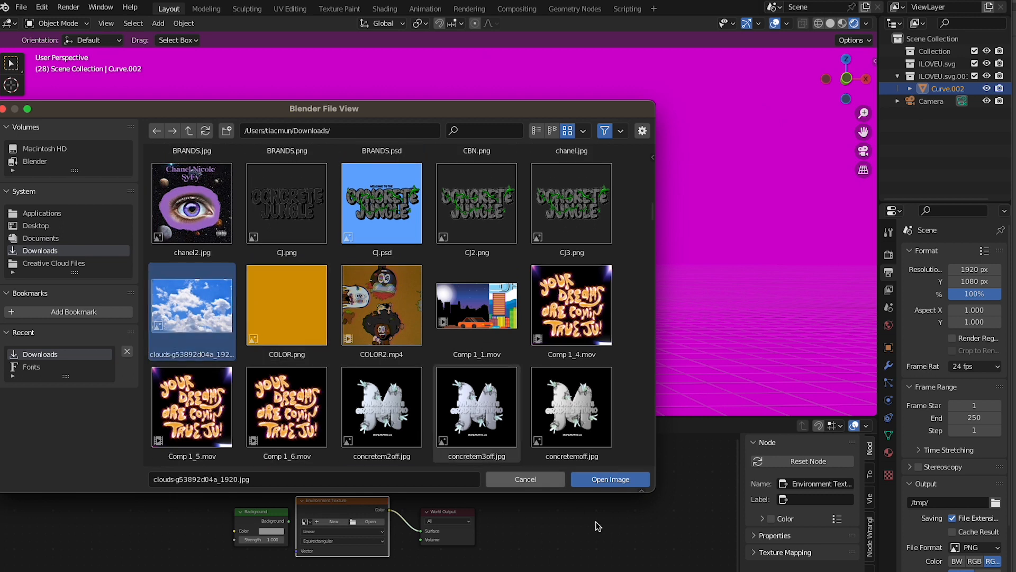
left_click(611, 479)
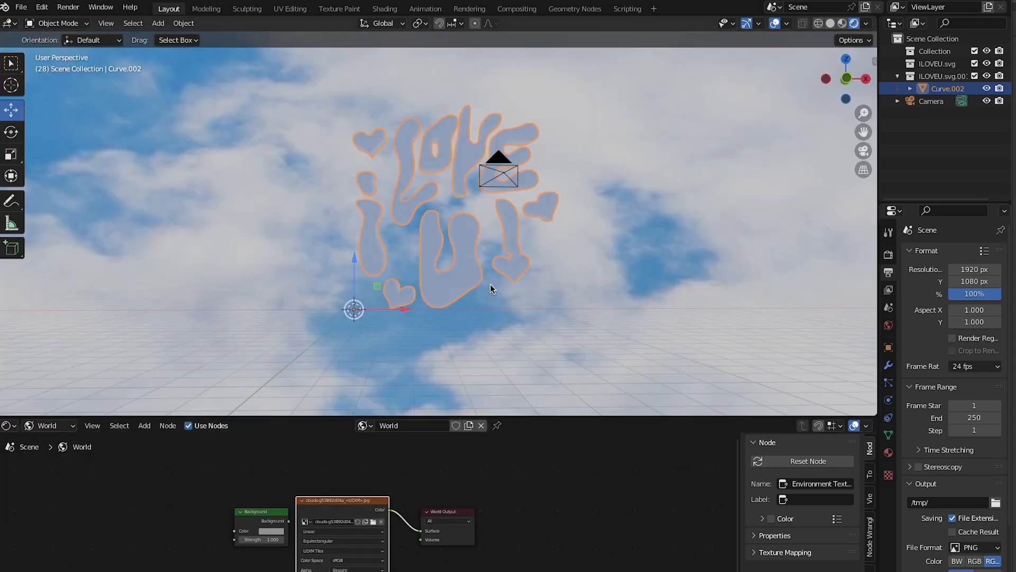
Step: Add an area light and raise it about 9.4 m along Z
middle_click_drag(468, 347, 256, 317)
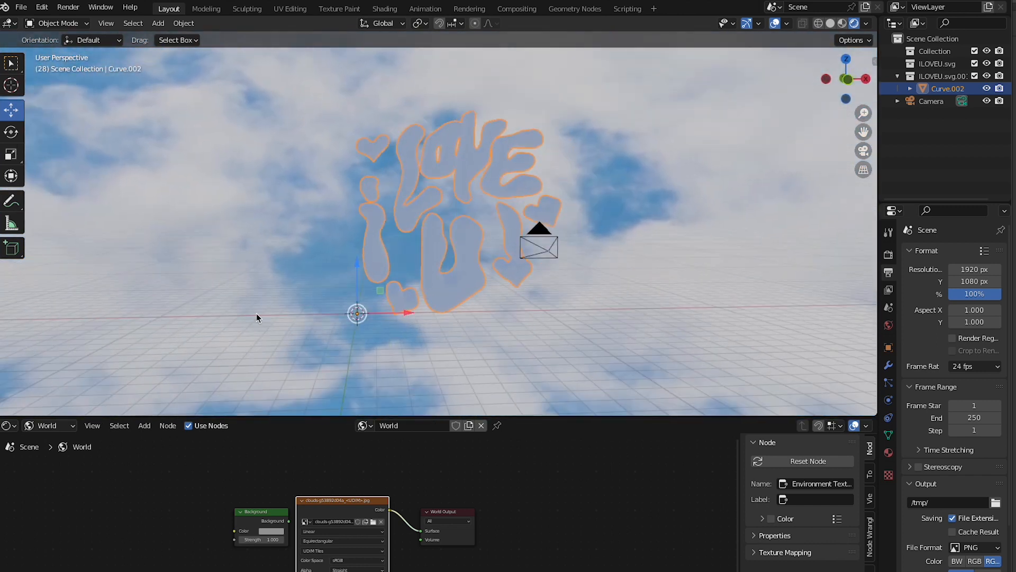
key("shift+a")
mouse_move(256, 316)
mouse_move(265, 469)
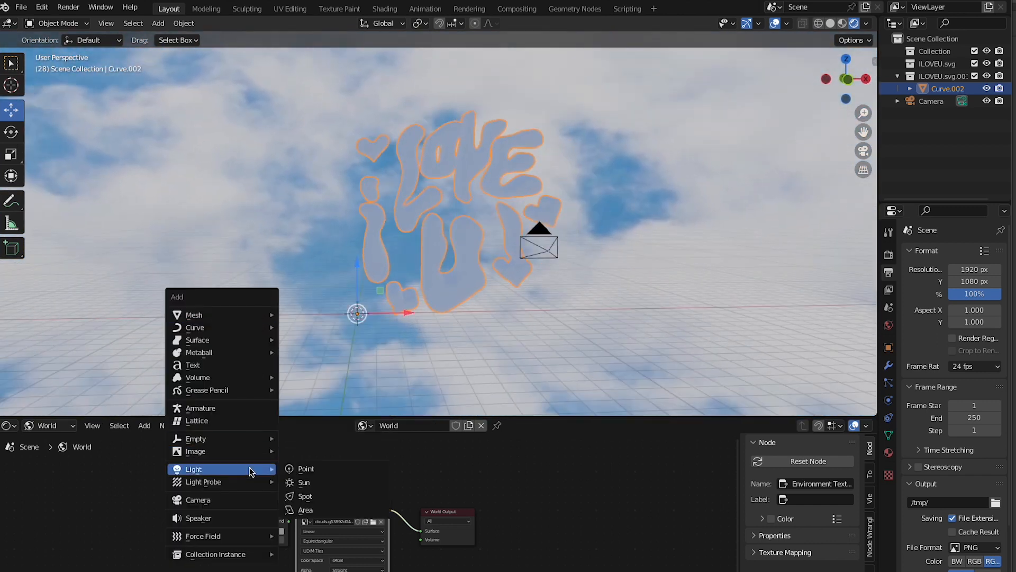
left_click(314, 509)
left_click_drag(357, 281, 392, 109)
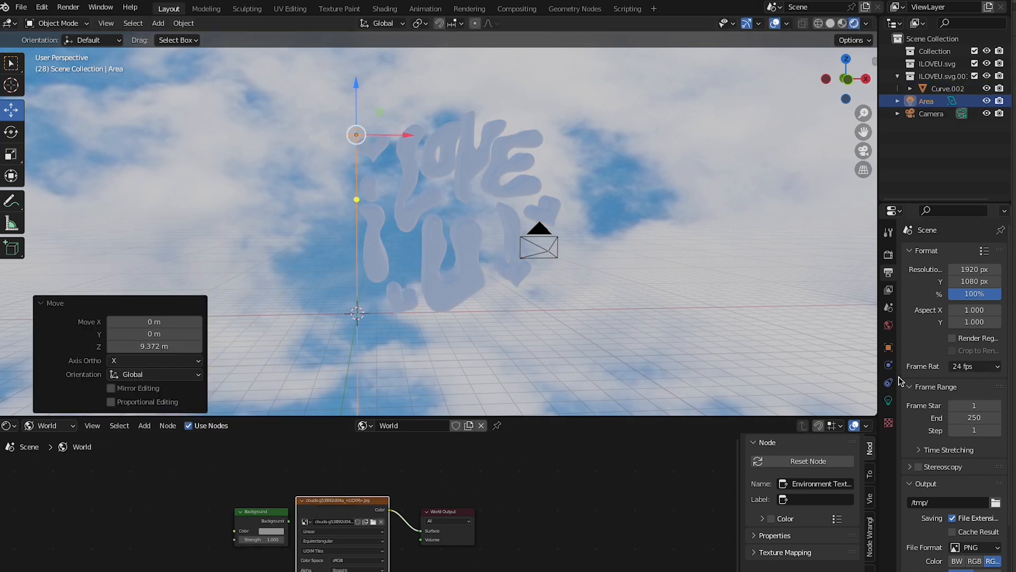
Step: Set the area light's power to 500 W and move it forward in front of the lettering
left_click(890, 400)
left_click_drag(966, 337, 983, 338)
left_click(966, 338)
type("500")
key("Return")
middle_click_drag(615, 265, 485, 193)
left_click_drag(417, 115, 357, 130)
middle_click_drag(356, 130, 365, 130)
Step: Duplicate the area light, shift the copy along X towards the exclamation mark and lower it about 3.8 m
left_click_drag(373, 127, 460, 125)
key("ctrl+c")
key("ctrl+v")
left_click_drag(461, 81, 461, 191)
middle_click_drag(461, 191, 472, 161)
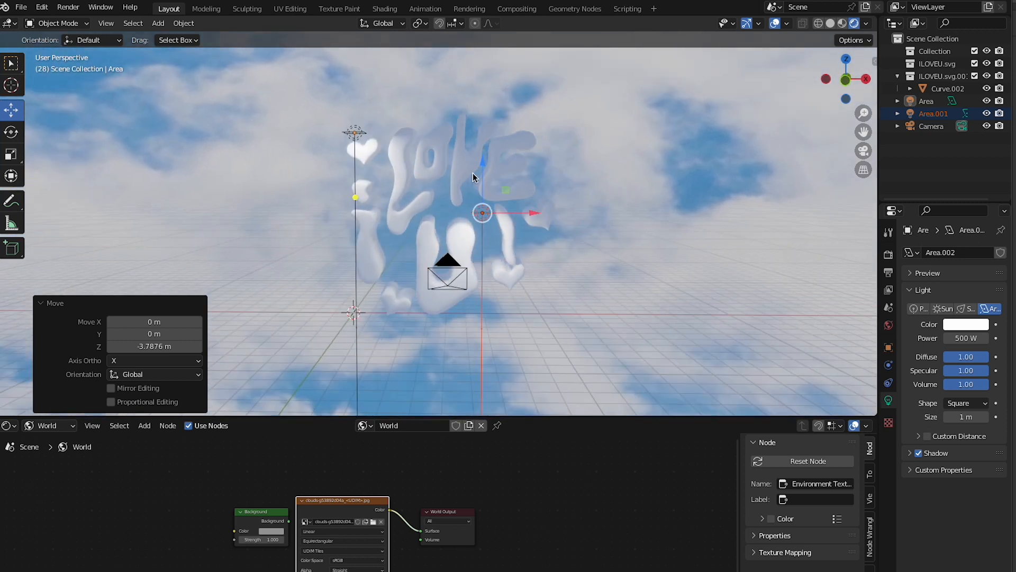
Step: Select the lettering, return the shader editor to object shading and create a new material for it
left_click(465, 174)
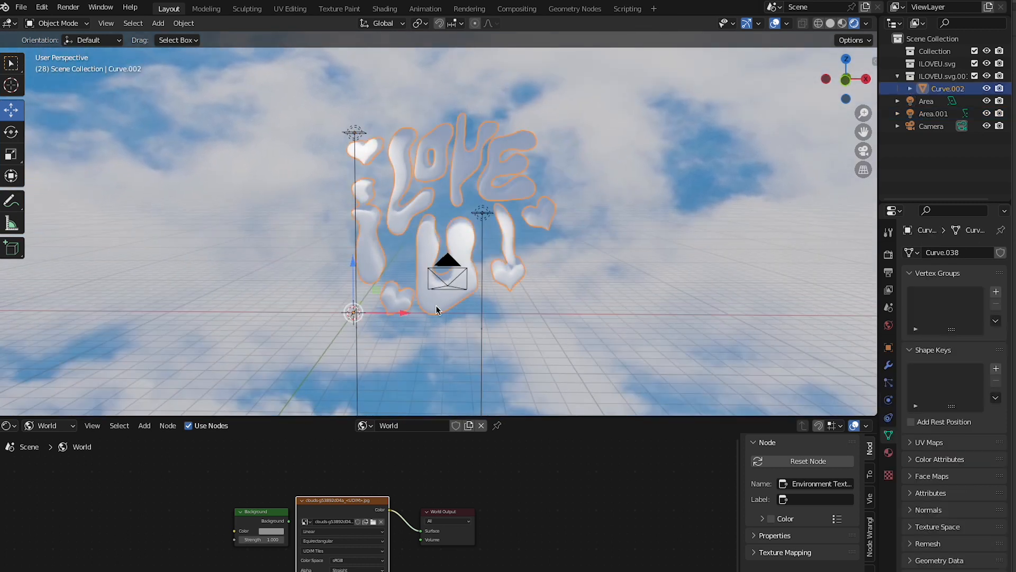
left_click(51, 428)
left_click(53, 443)
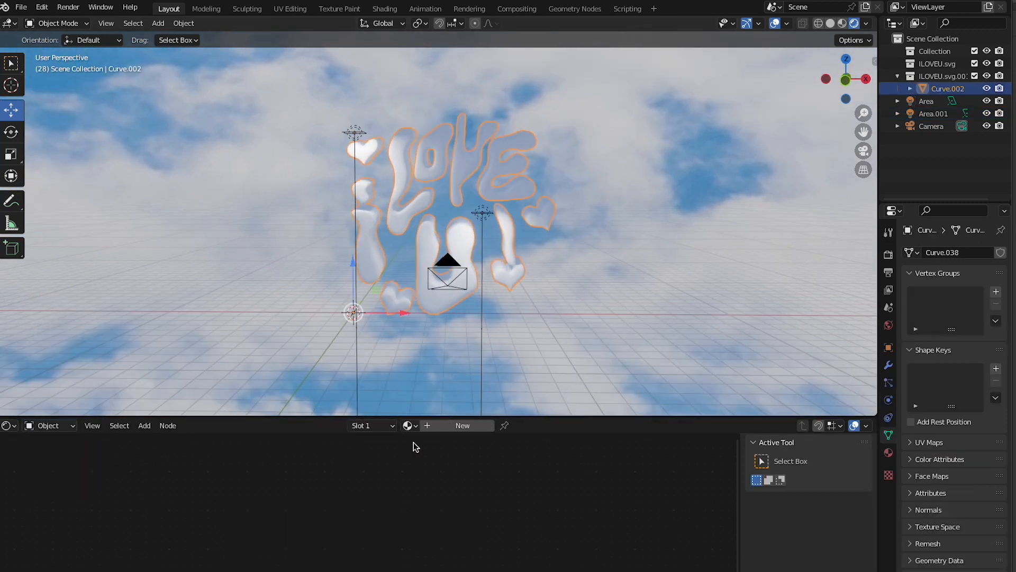
left_click(430, 427)
Step: Give the lettering material a pink base color, a specular of 0.659 and a roughness of 0
scroll(360, 503, "down", 2)
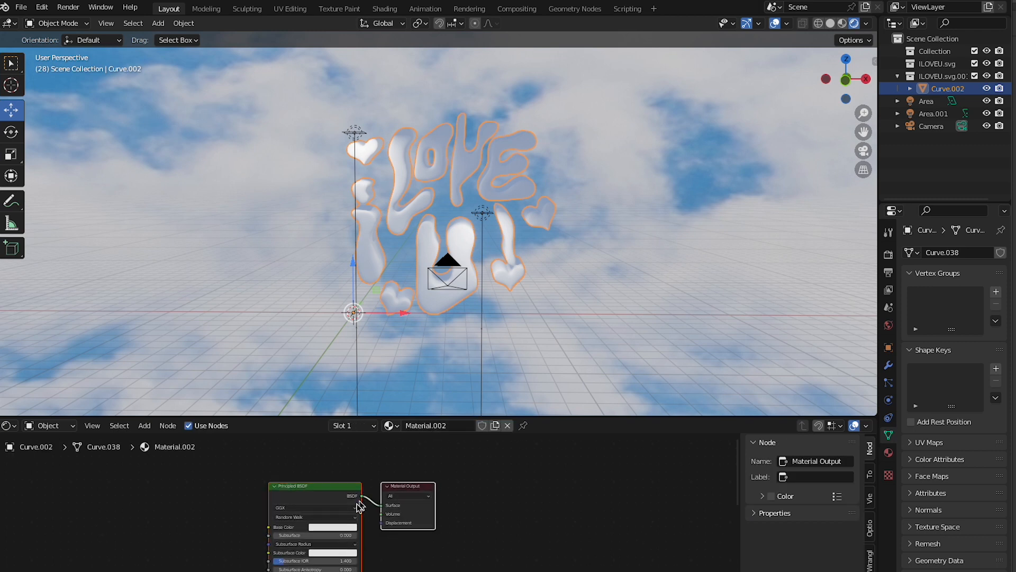
left_click(341, 528)
left_click_drag(347, 465, 345, 454)
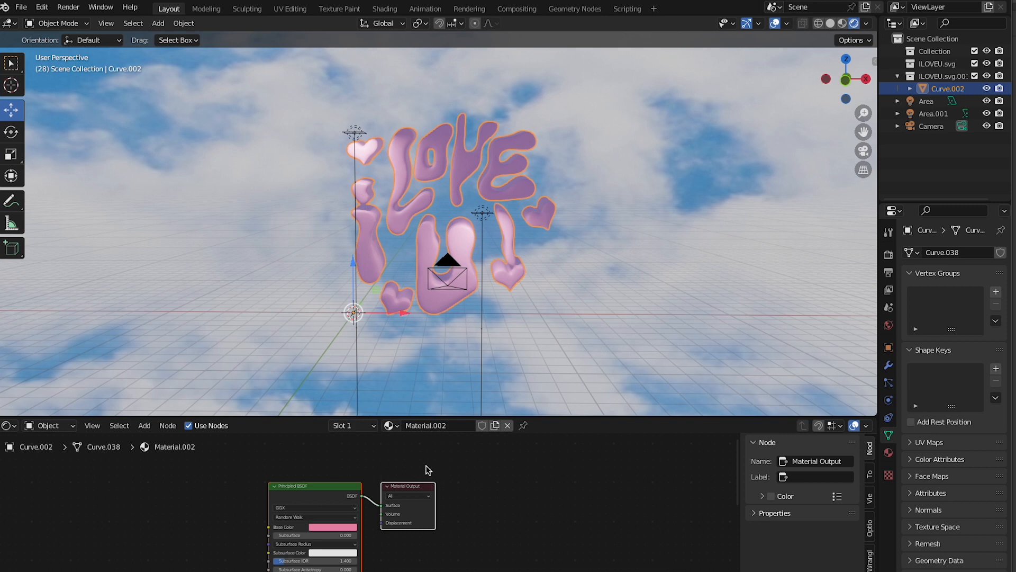
middle_click_drag(405, 473, 418, 421)
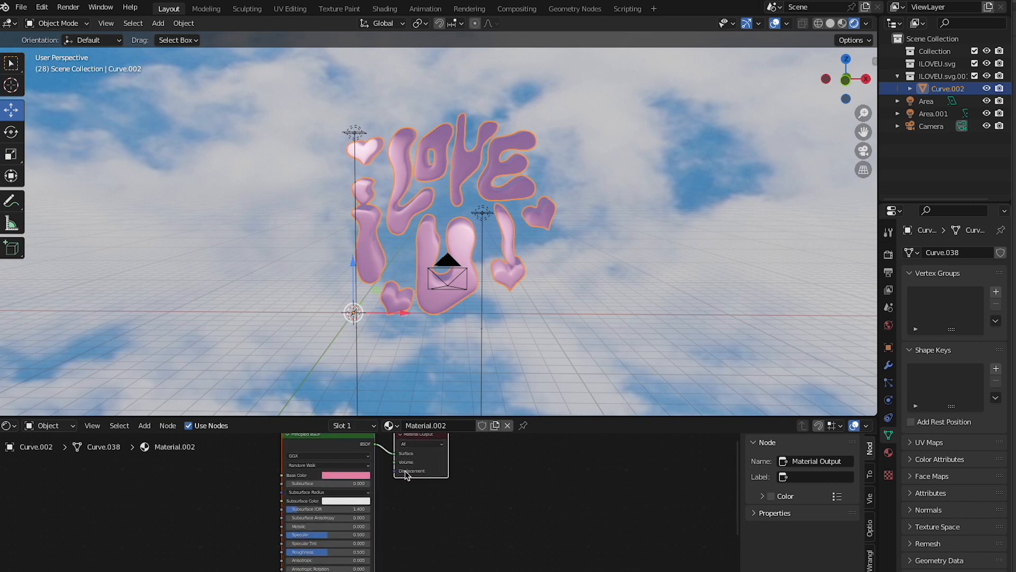
left_click_drag(328, 551, 342, 535)
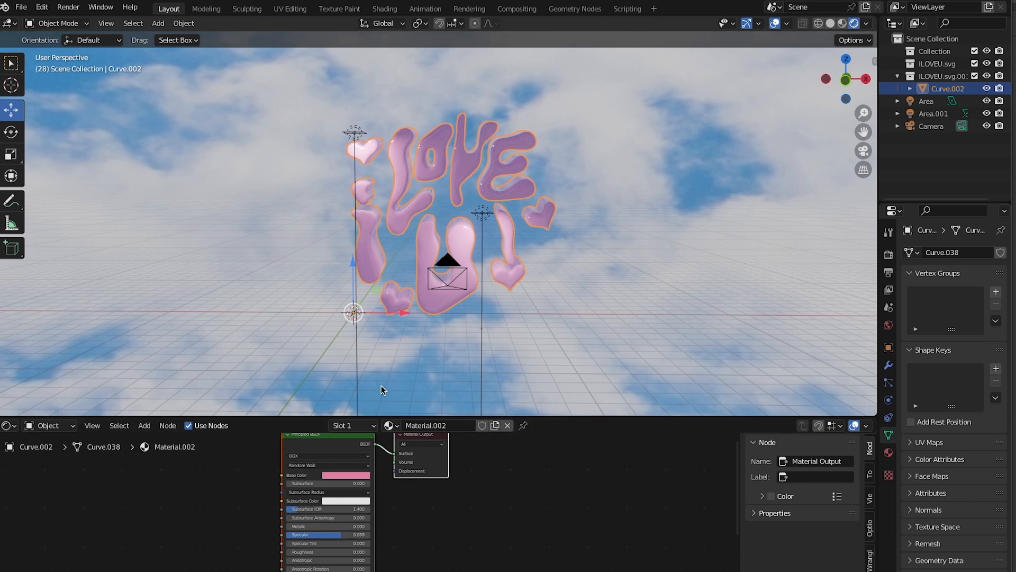
Step: Review the remaining Principled BSDF settings and examine the reflections on the pink lettering from several angles
scroll(386, 373, "down", 5)
scroll(386, 373, "up", 5)
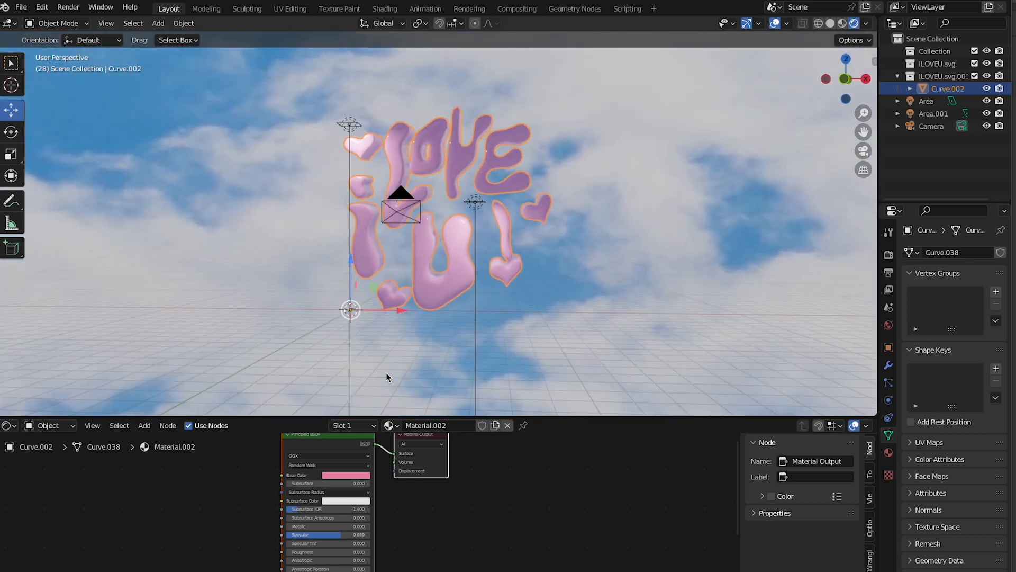
scroll(386, 373, "down", 1)
scroll(358, 520, "down", 4)
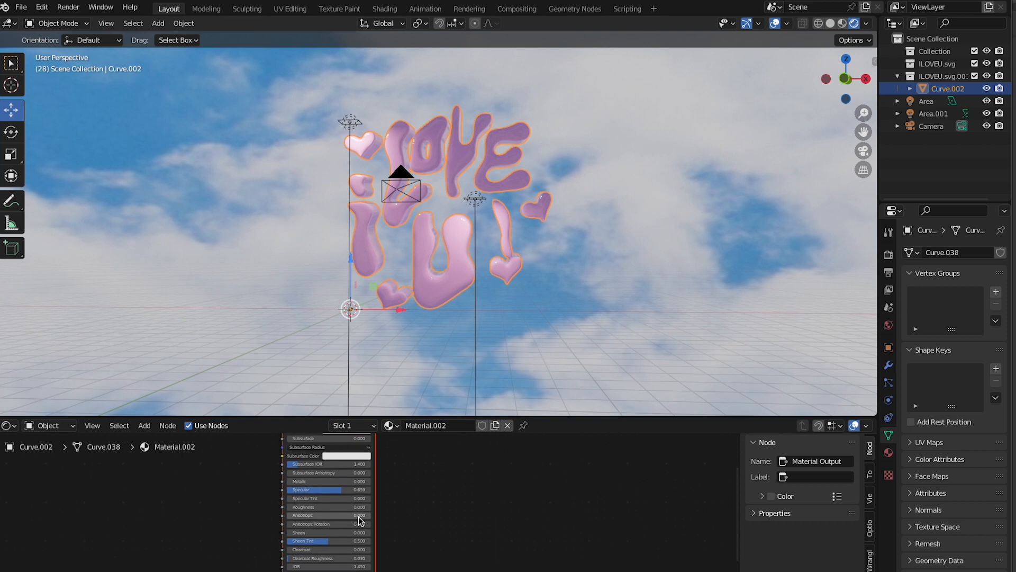
scroll(359, 521, "up", 4)
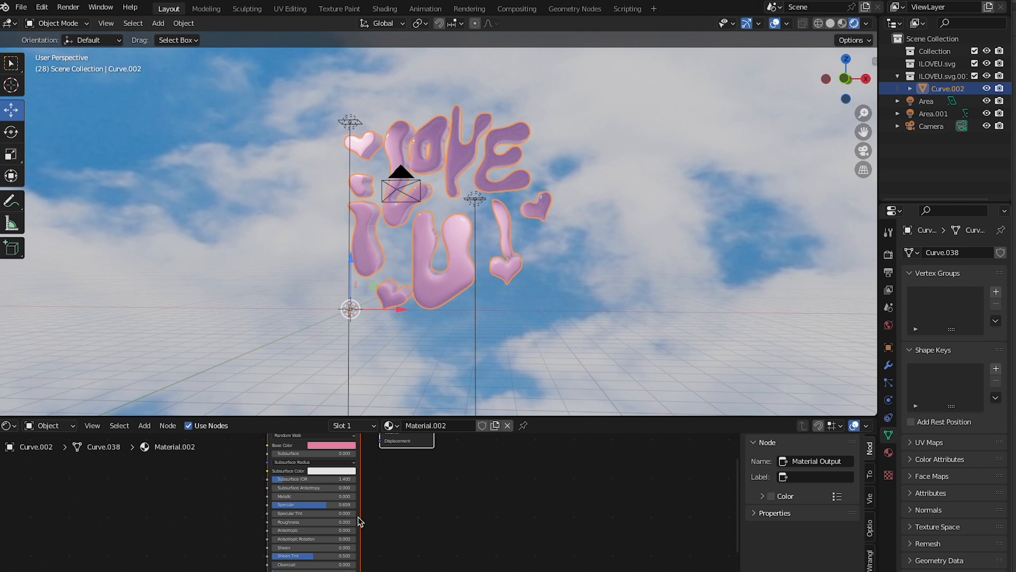
scroll(358, 517, "up", 1)
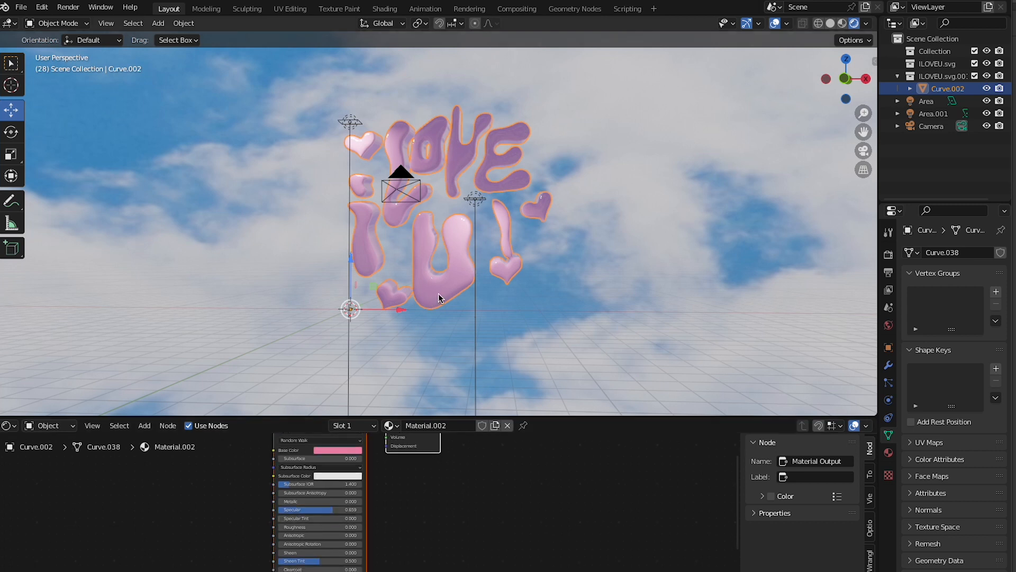
middle_click_drag(433, 297, 438, 294)
scroll(439, 294, "up", 1)
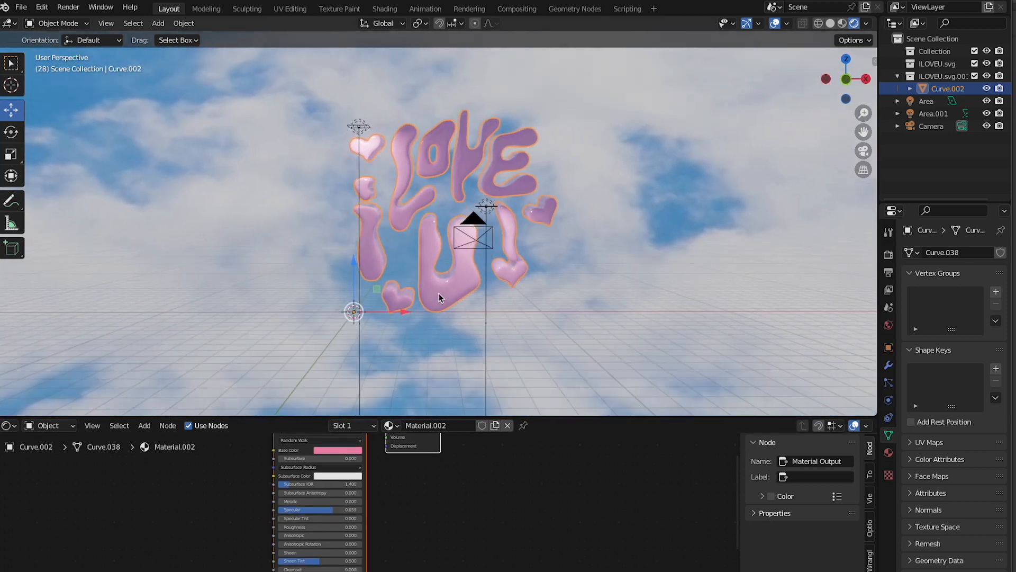
scroll(439, 294, "down", 3)
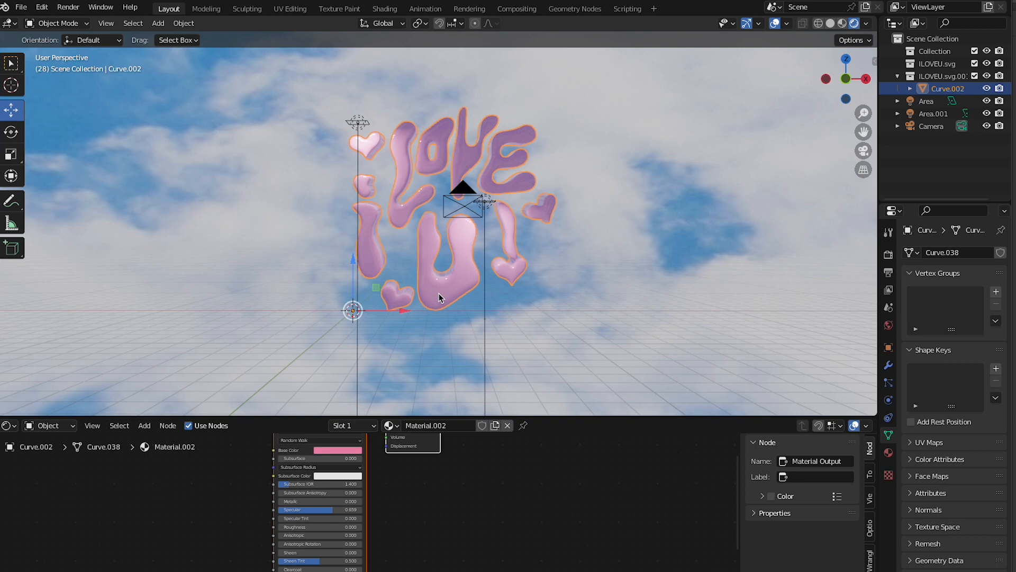
middle_click_drag(438, 293, 433, 313)
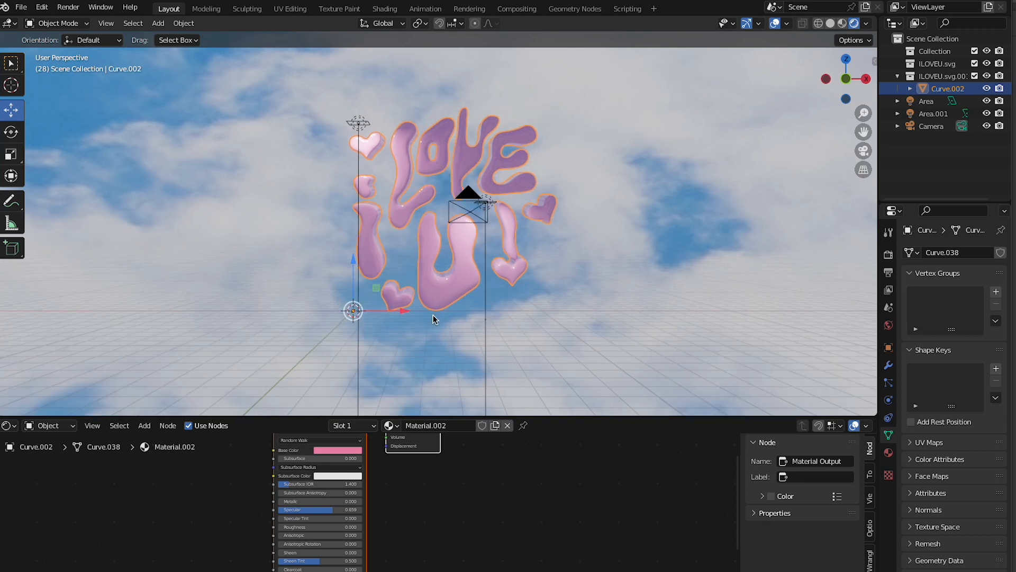
Step: Add a point light, move it about 5.7 m forward along Y, shift it along X and raise it about 2.1 m
key("shift+a")
mouse_move(435, 316)
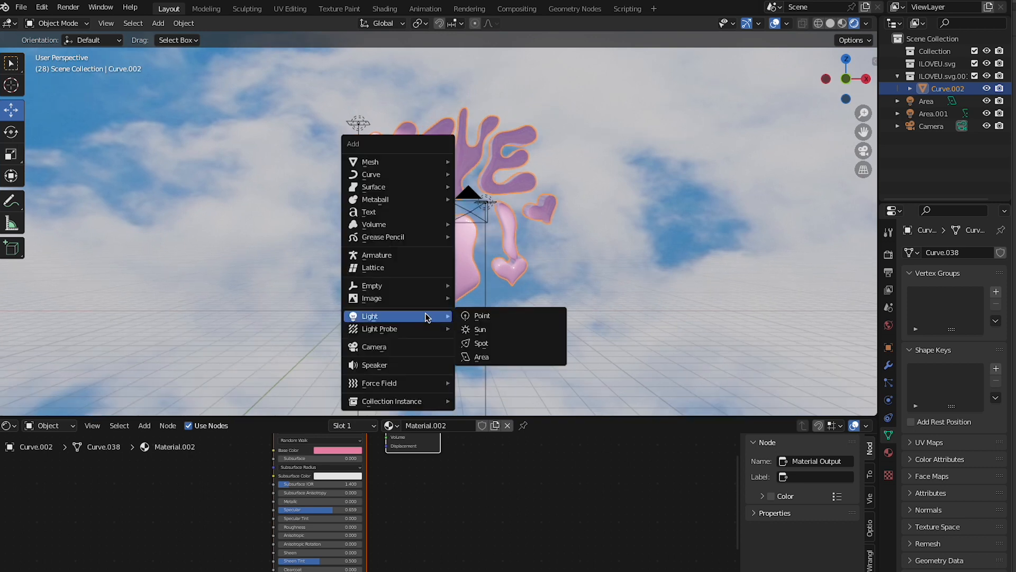
left_click(474, 317)
middle_click_drag(472, 317, 422, 315)
left_click_drag(360, 311, 397, 341)
middle_click_drag(397, 341, 426, 342)
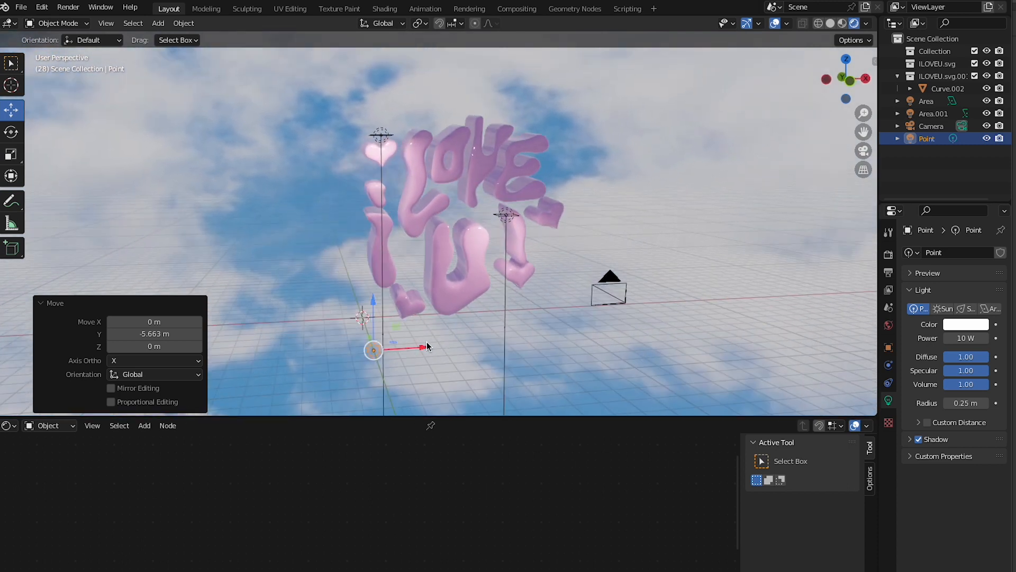
left_click_drag(437, 347, 501, 345)
left_click_drag(436, 312, 438, 262)
Step: Set the point light's power to 500 W and move it about 2.5 m back along Y towards the lettering
left_click(953, 340)
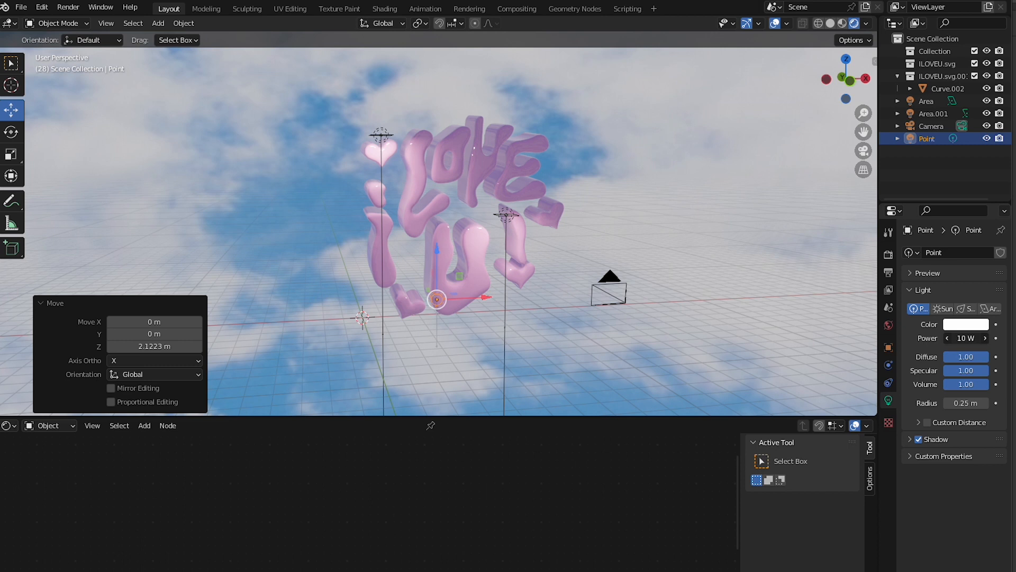
type("50")
left_click(968, 339)
key("Return")
middle_click_drag(646, 332, 641, 332)
left_click_drag(351, 274, 388, 268)
middle_click_drag(388, 268, 388, 269)
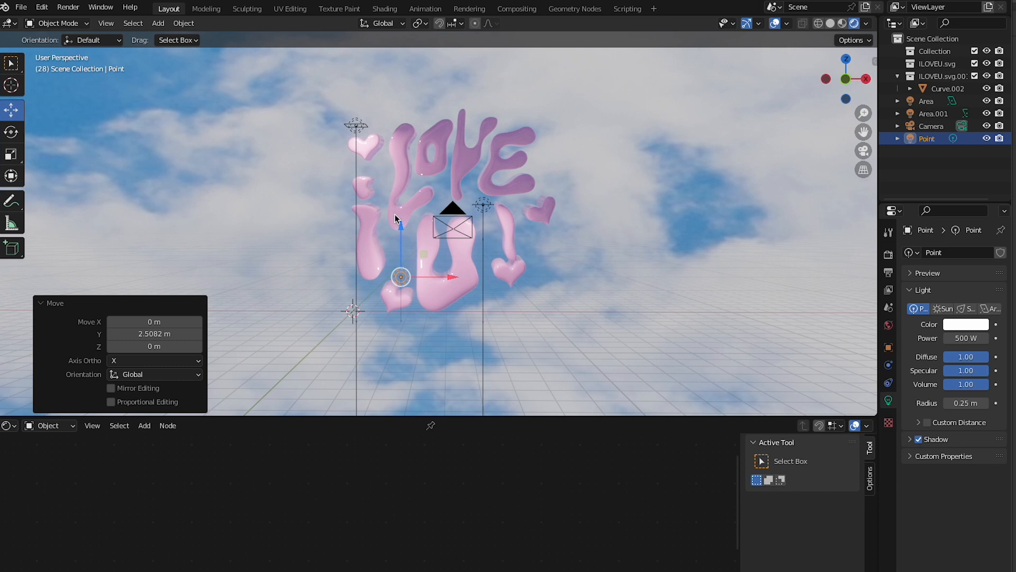
Step: Reselect the lettering, bring up the Eevee render settings and look at the scene through the camera
left_click(379, 246)
middle_click_drag(319, 562, 324, 530)
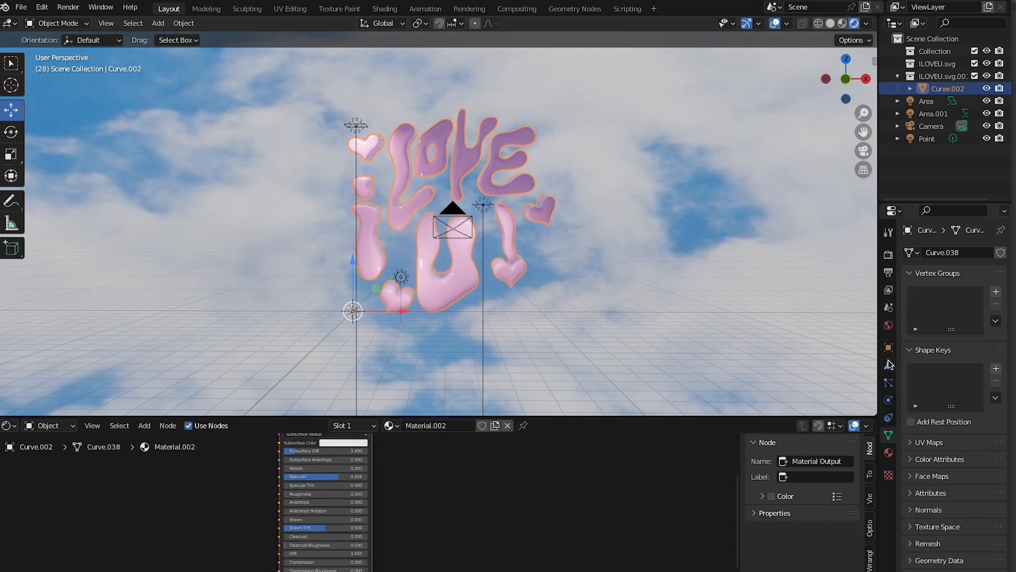
left_click(890, 274)
left_click(889, 290)
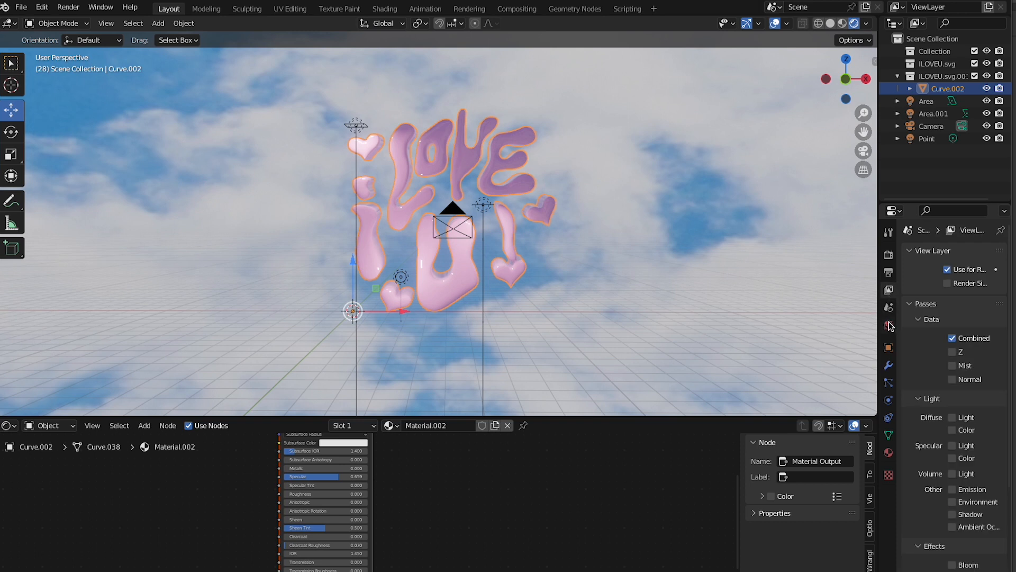
left_click(889, 308)
left_click(889, 272)
left_click(888, 254)
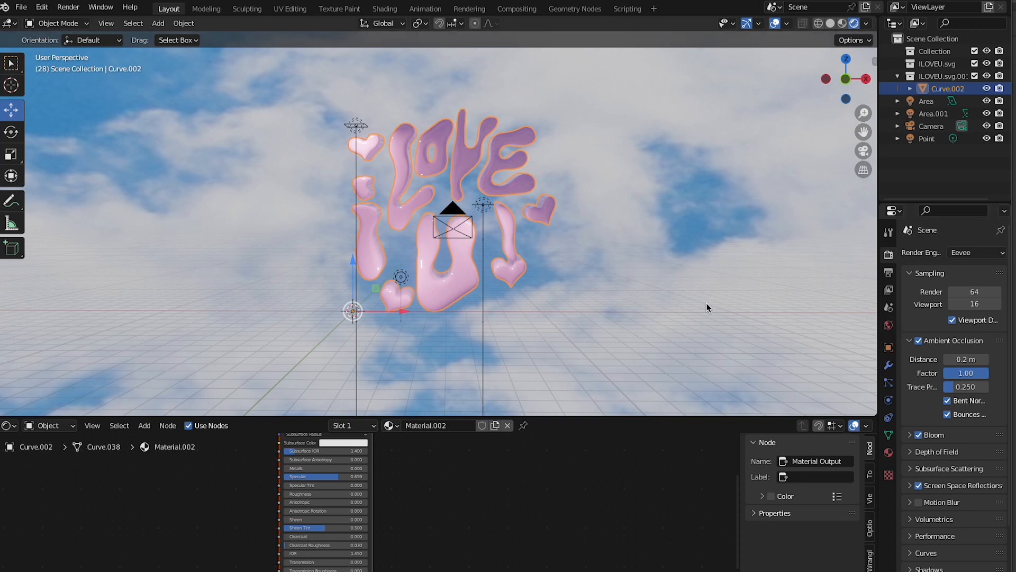
left_click(863, 151)
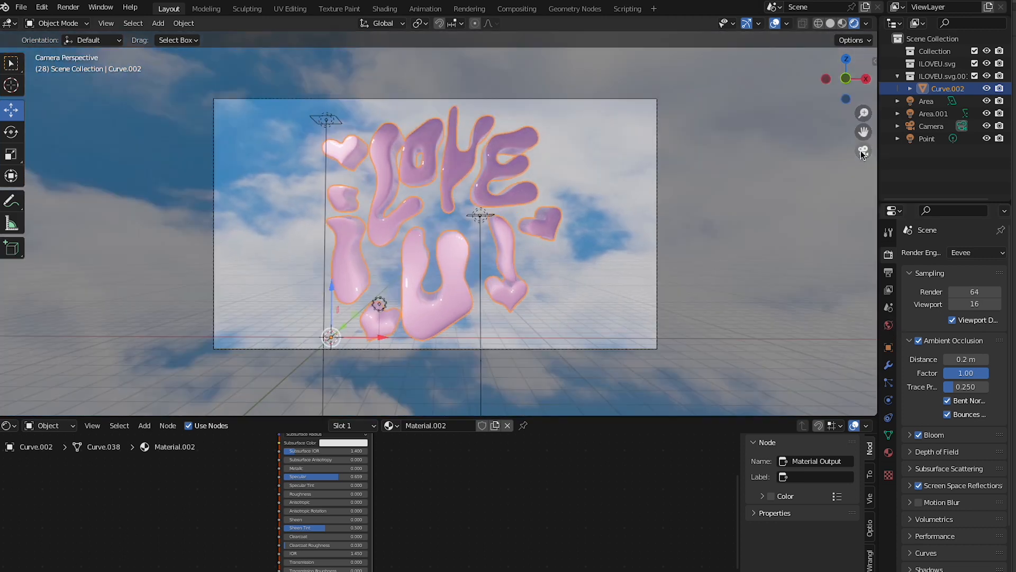
Step: Duplicate the area light above the lettering's first heart, move the copy about 8.3 m along X and rotate it about 33.7° around Y
left_click(864, 152)
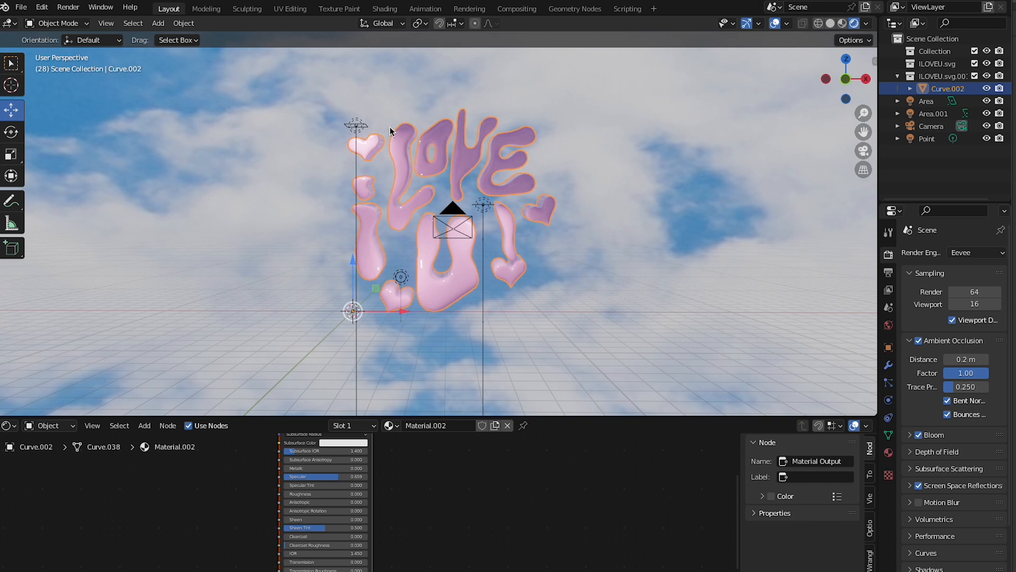
left_click(358, 126)
key("ctrl+v")
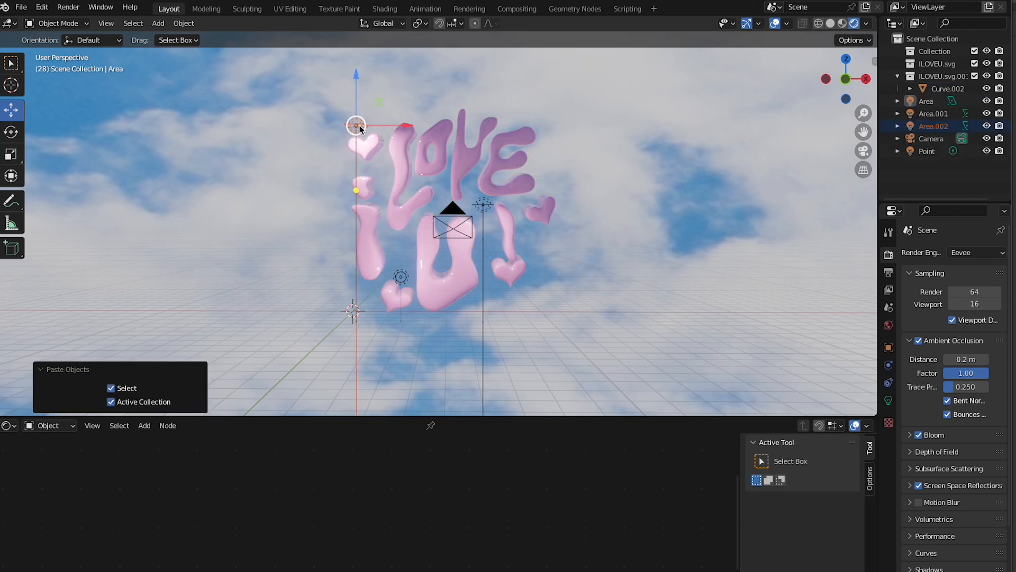
left_click_drag(412, 126, 585, 125)
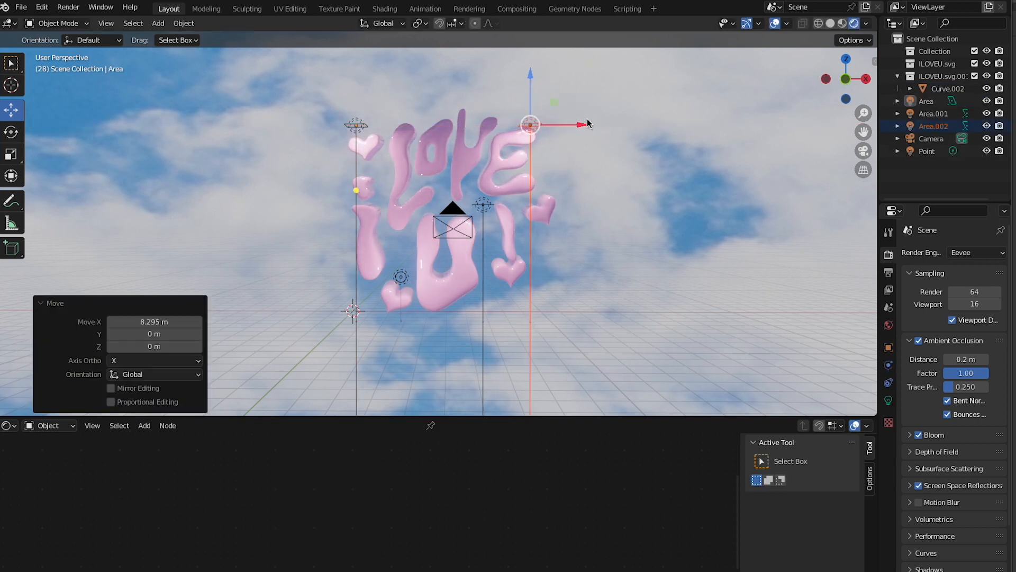
left_click(11, 131)
left_click_drag(560, 85, 587, 108)
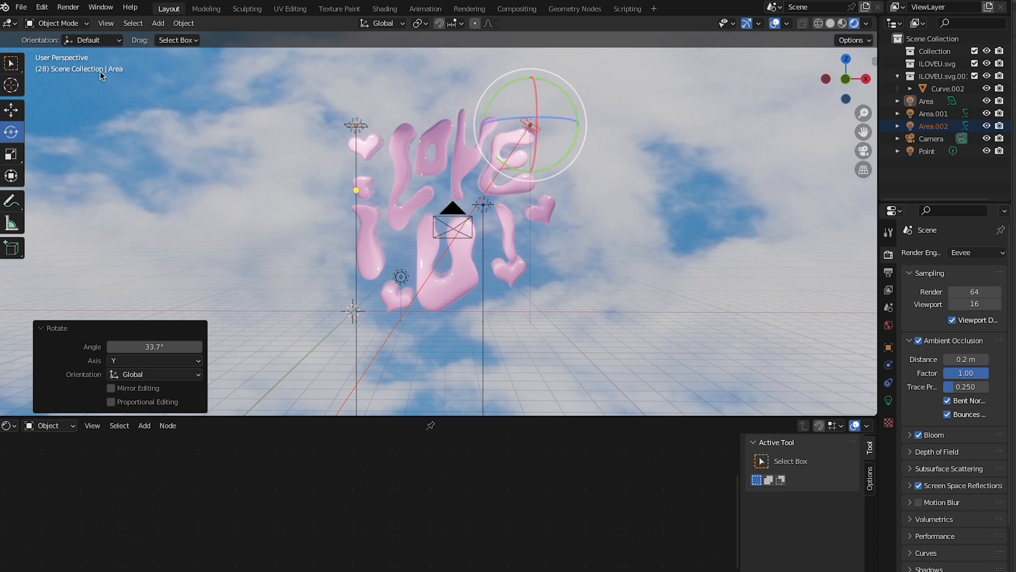
Step: Duplicate the point light near the bottom heart, raise the copy to the LOVE lettering and shift it about 2.3 m along X
left_click(15, 109)
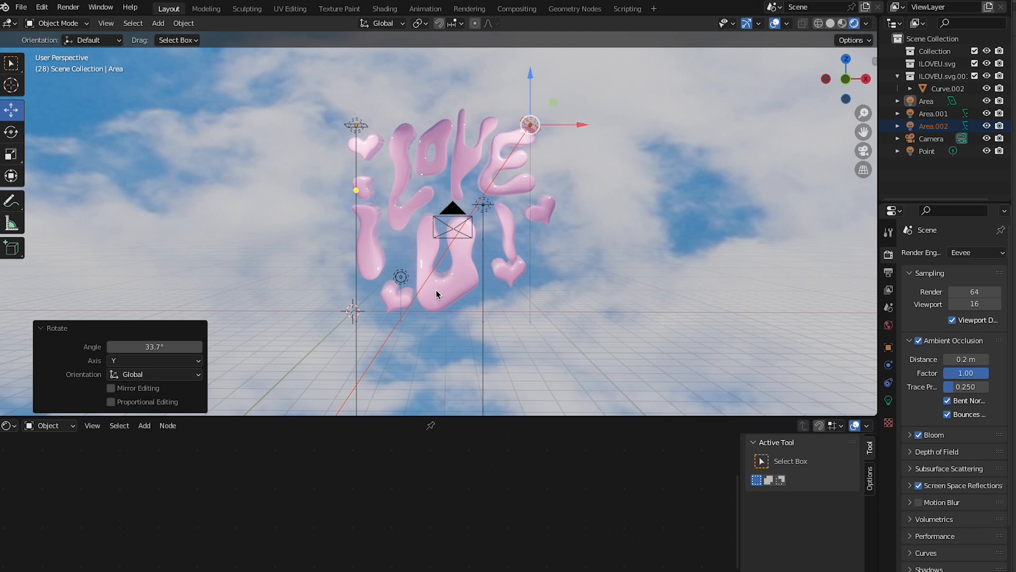
left_click(400, 277)
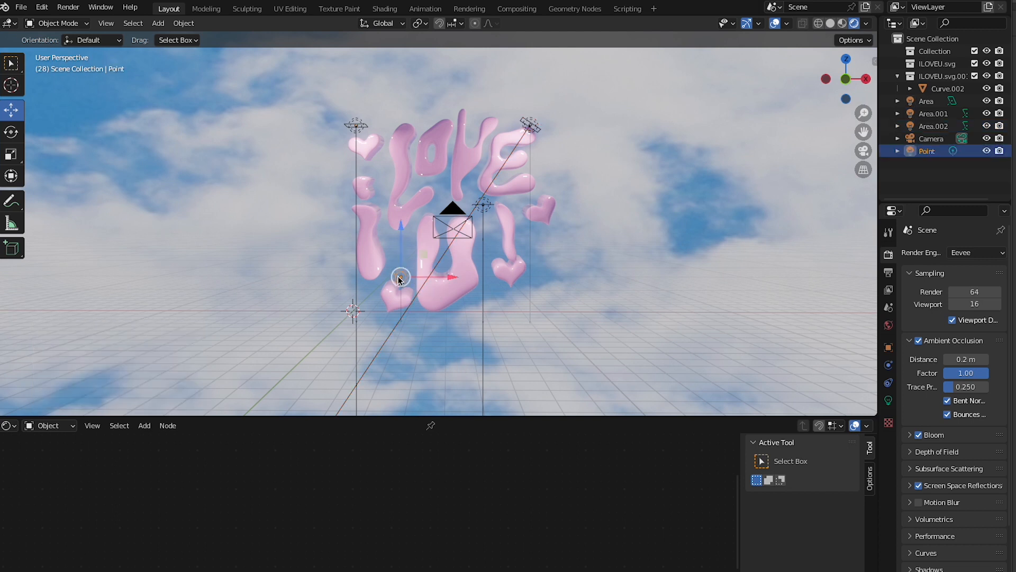
key("ctrl+v")
left_click_drag(401, 230, 496, 159)
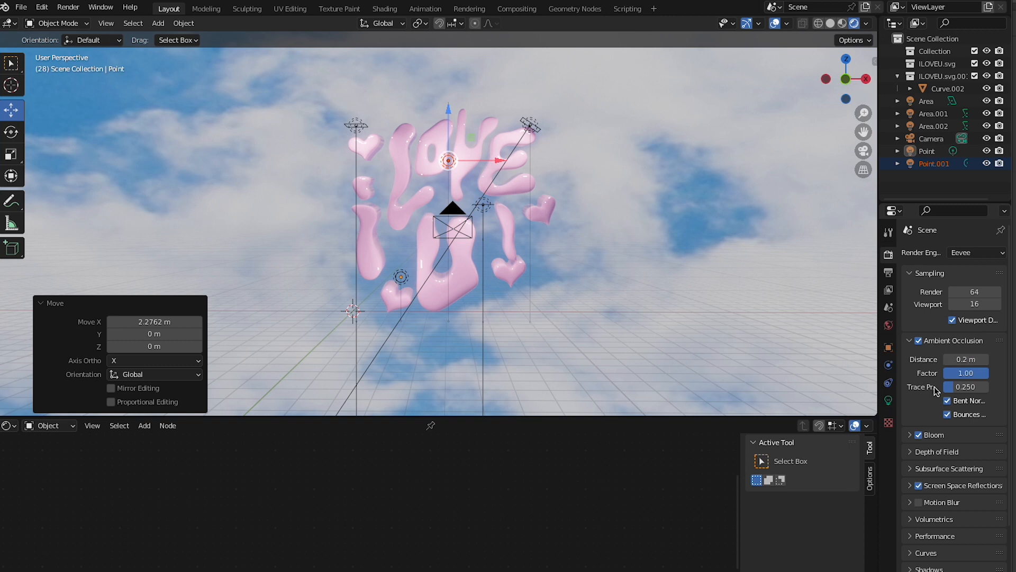
Step: Set the original point light's colour to a saturated orange with hue 0.092 and saturation 0.993
left_click(888, 401)
left_click(962, 325)
left_click_drag(913, 208, 894, 234)
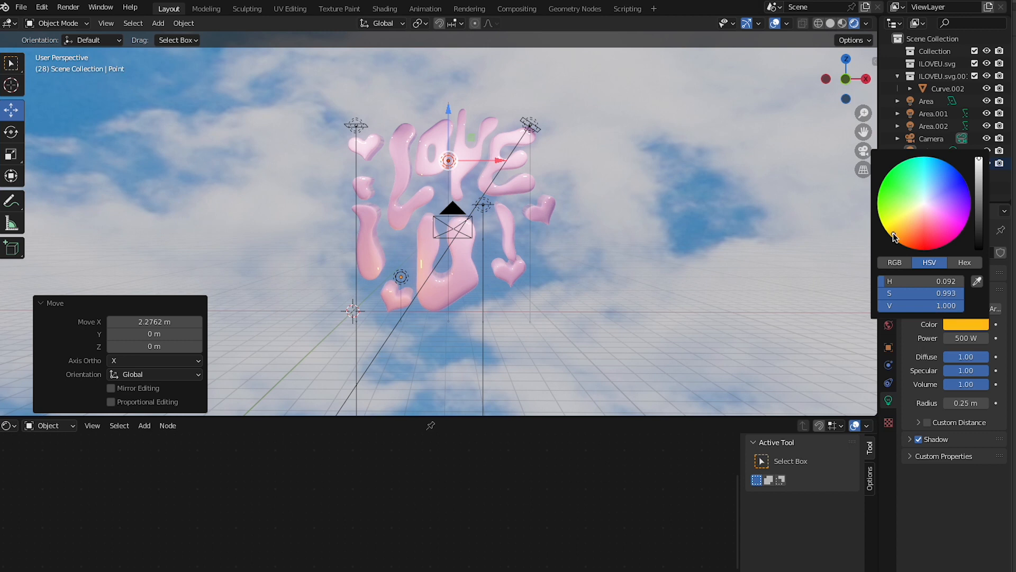
left_click(397, 279)
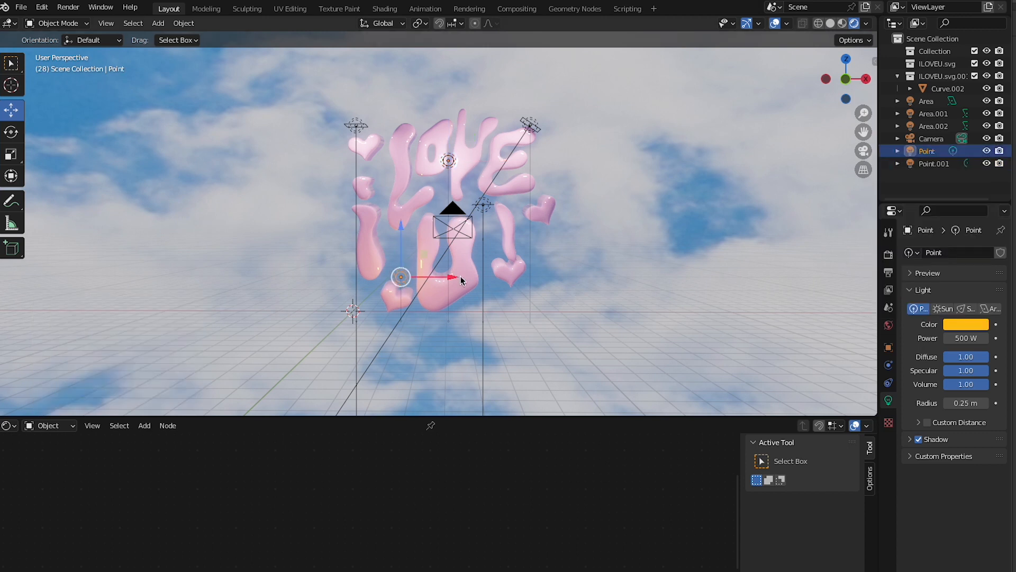
Step: Set the duplicated point light's colour to a warm yellow
left_click(448, 161)
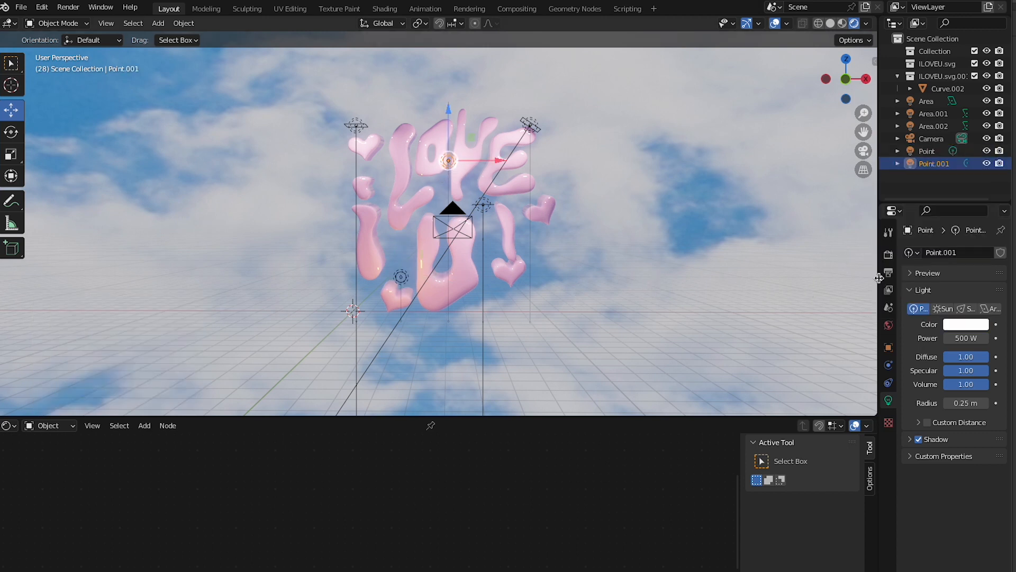
left_click(959, 328)
left_click_drag(899, 229, 899, 230)
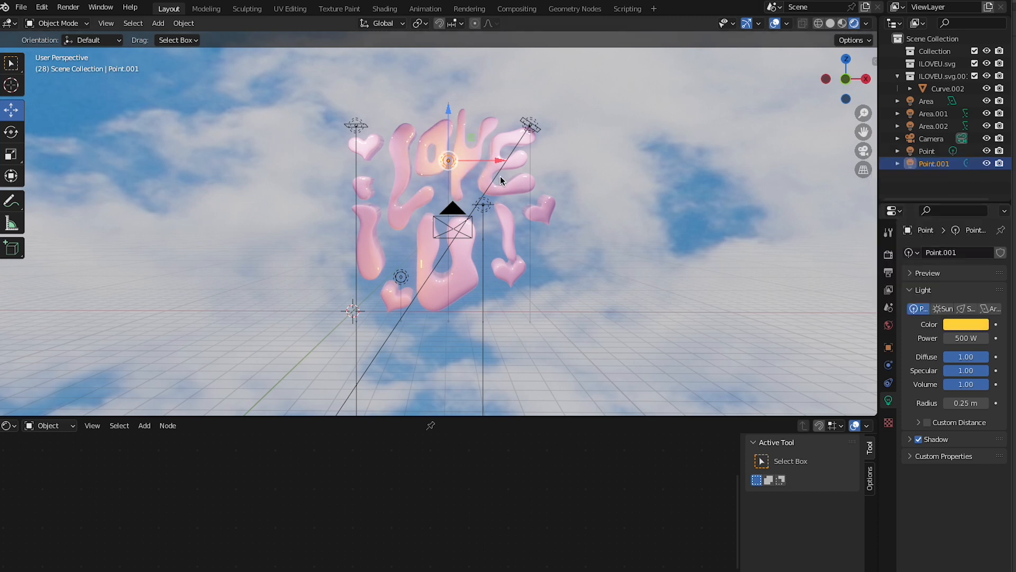
Step: Shift the yellow point light along X and lower it about 4.3 m, and place a raised copy offset about -2.2 m in X
left_click_drag(490, 160, 523, 160)
left_click_drag(478, 121, 497, 213)
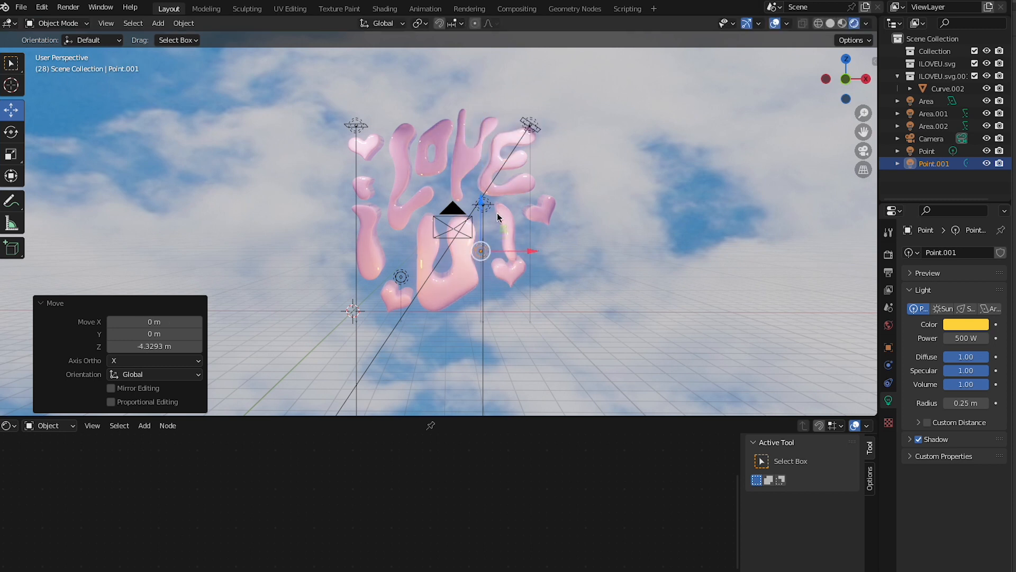
key("ctrl+v")
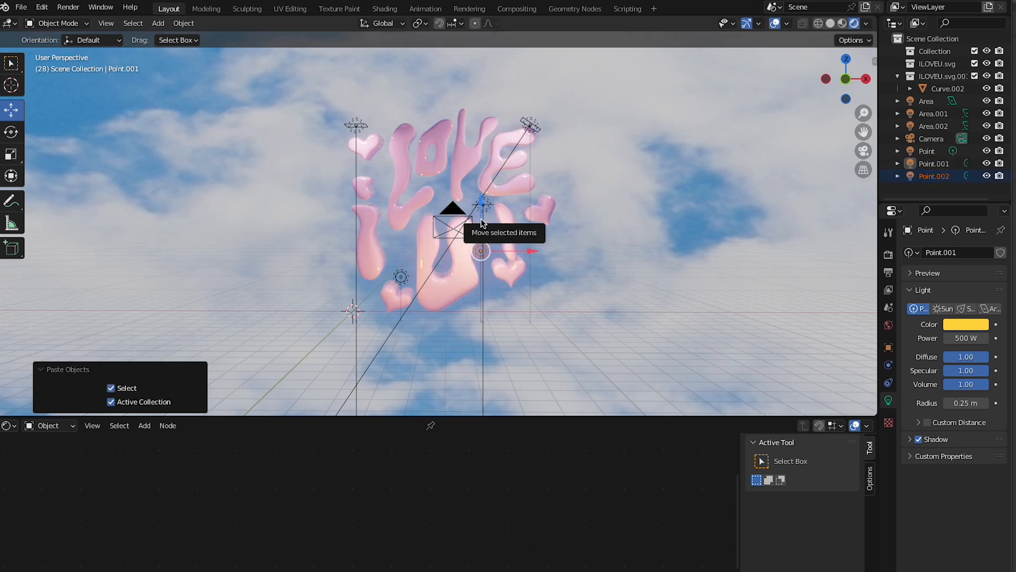
left_click_drag(481, 205, 478, 184)
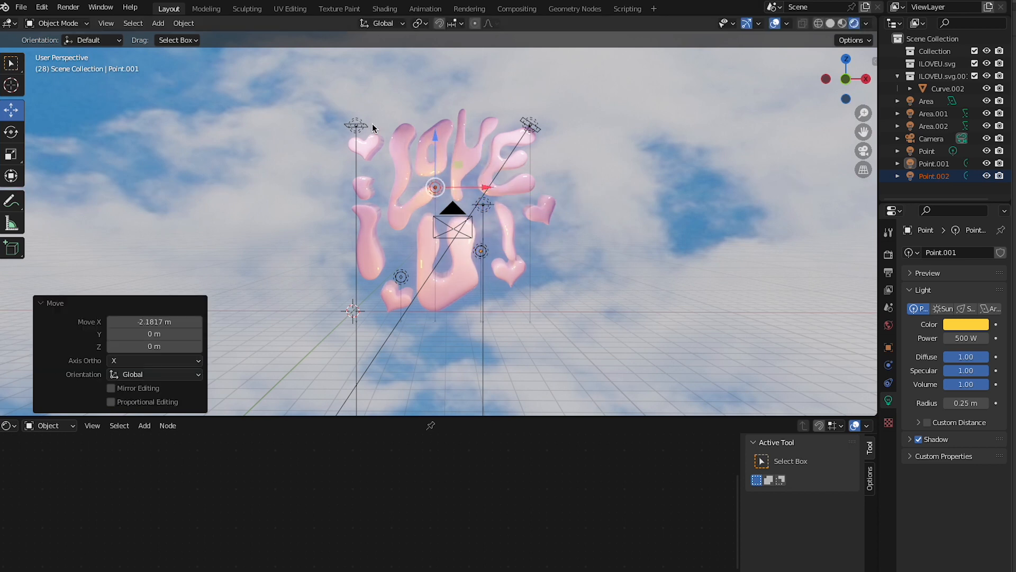
Step: Render the current frame, examine the highlights and warm light on the whole lettering, and close the render result
left_click(68, 7)
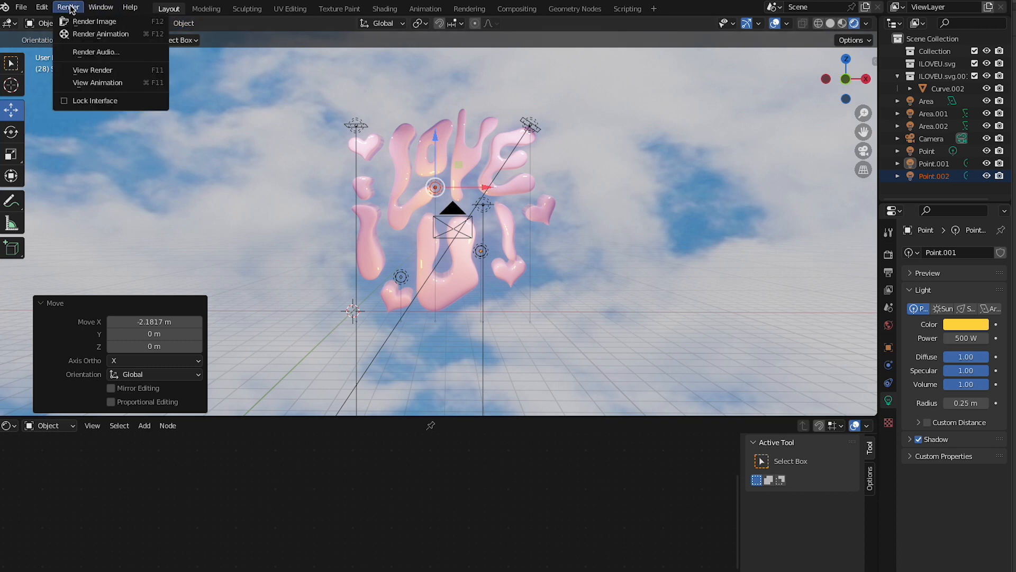
left_click(161, 113)
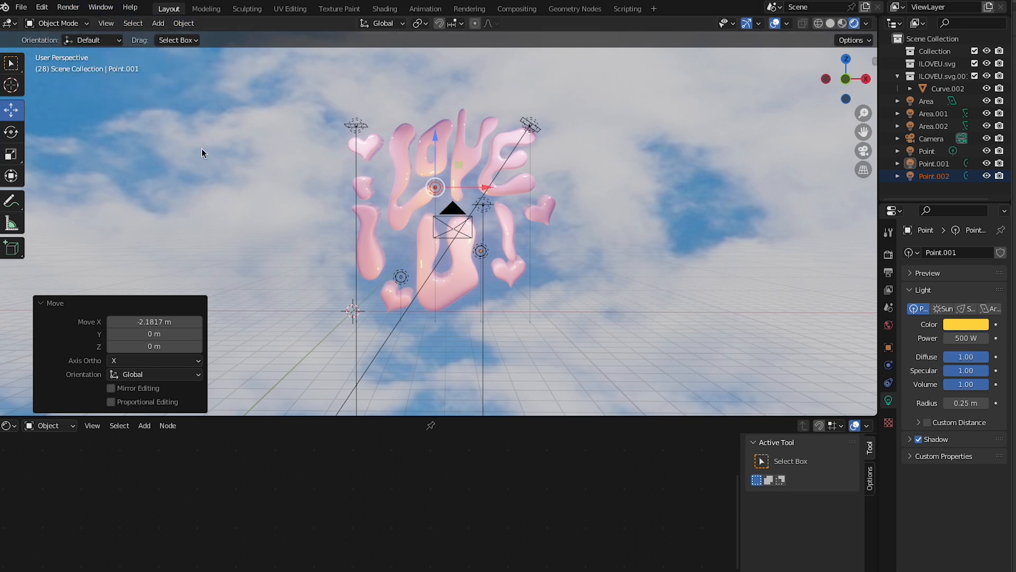
key("F12")
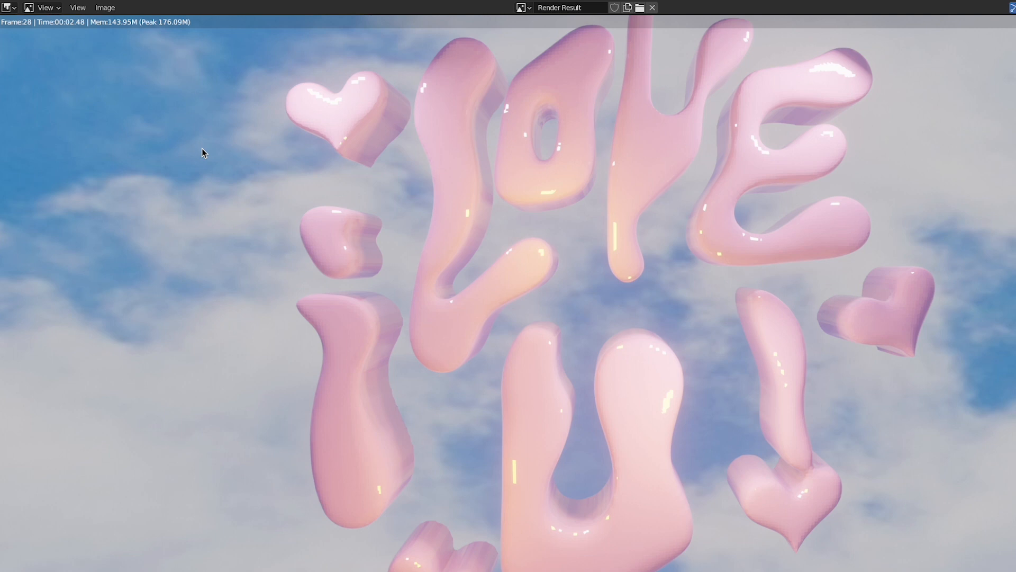
scroll(202, 149, "down", 1)
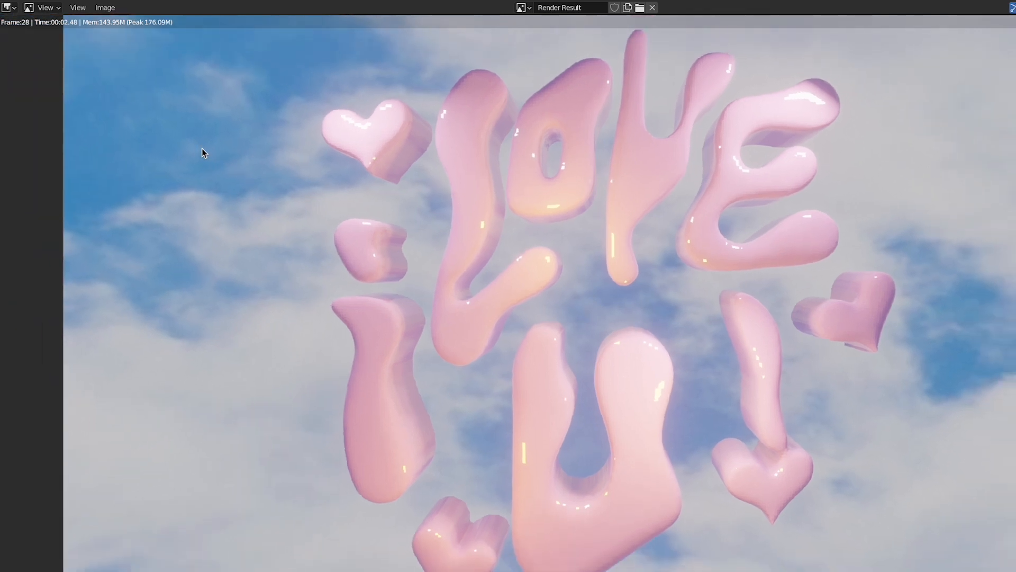
scroll(202, 149, "down", 1)
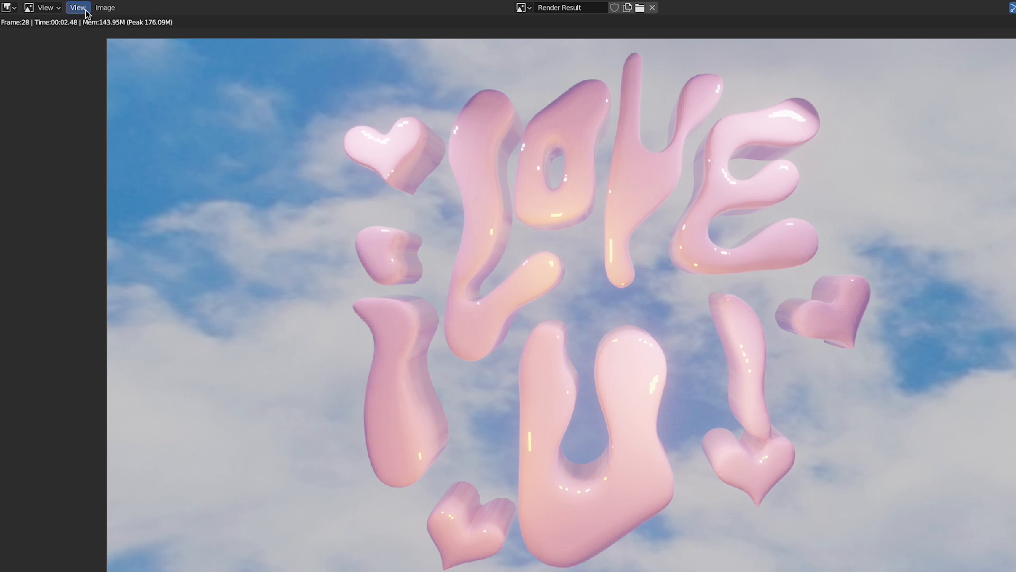
key("Escape")
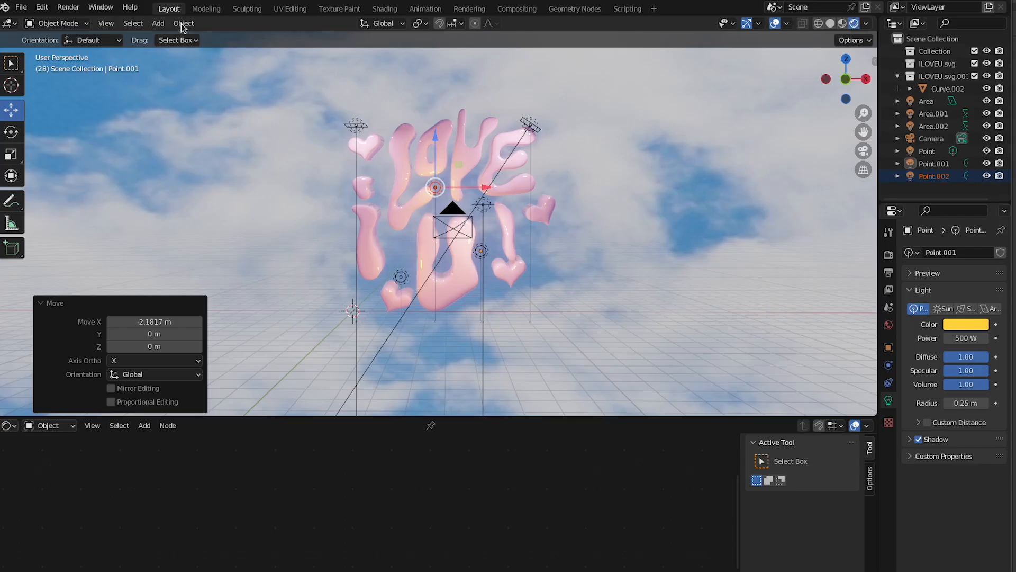
Step: Enable compositing nodes for the scene and move the Composite node well away from Render Layers to make room between them
left_click(514, 10)
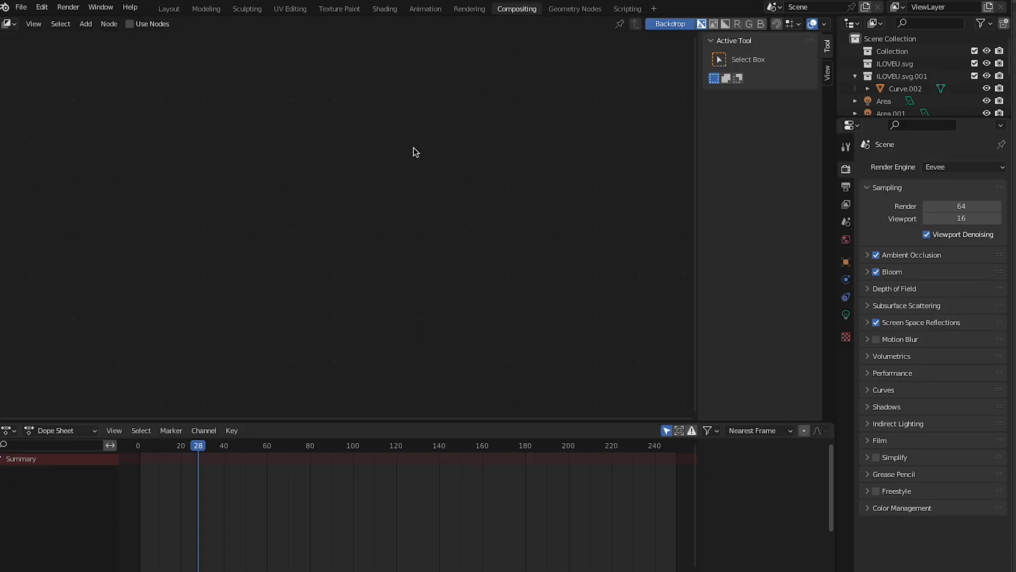
left_click(134, 24)
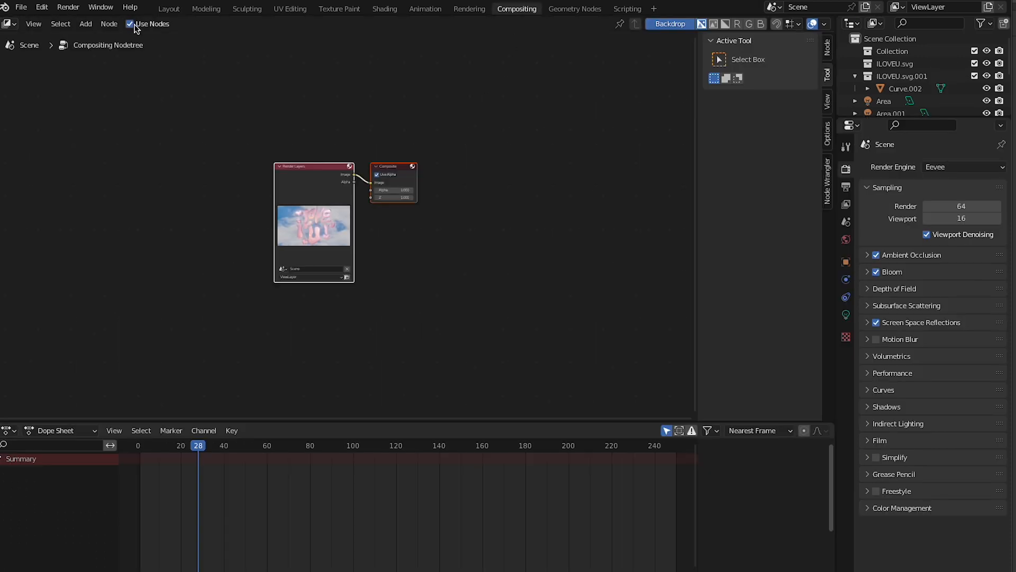
left_click_drag(393, 168, 330, 154)
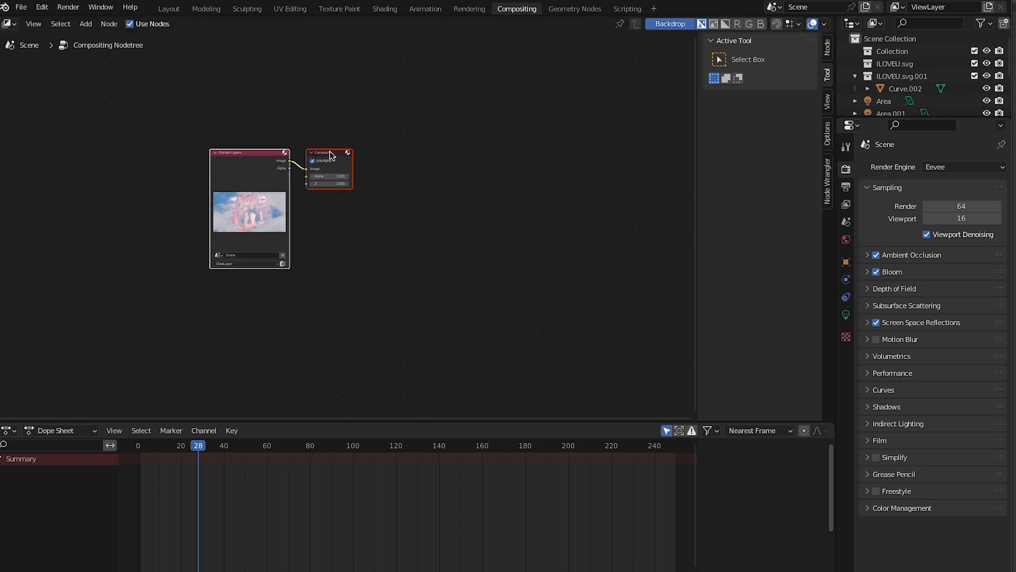
left_click(330, 154)
left_click_drag(330, 154, 508, 204)
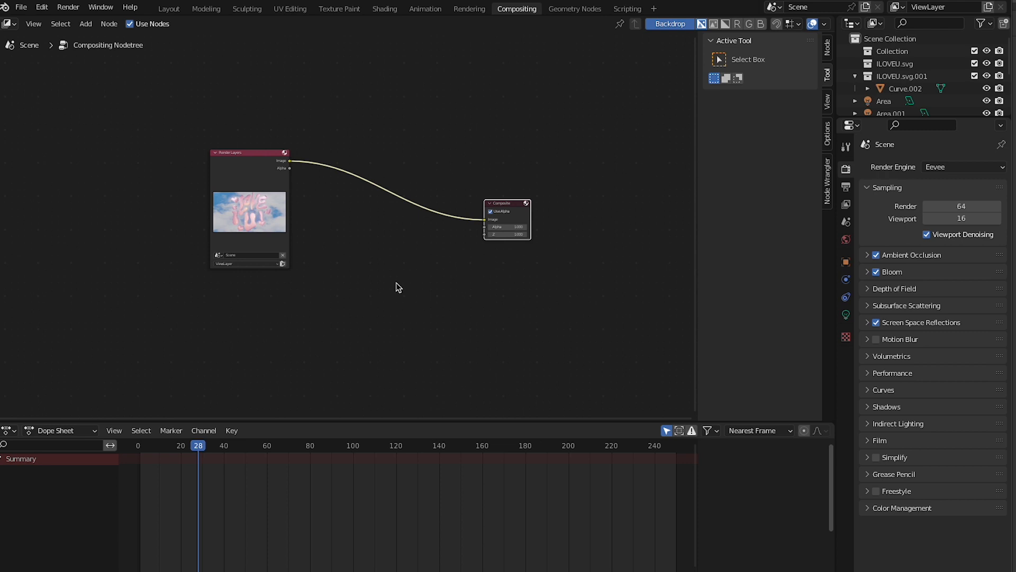
Step: Insert a Glare node on the link between Render Layers and Composite
key("shift+a")
type("glare")
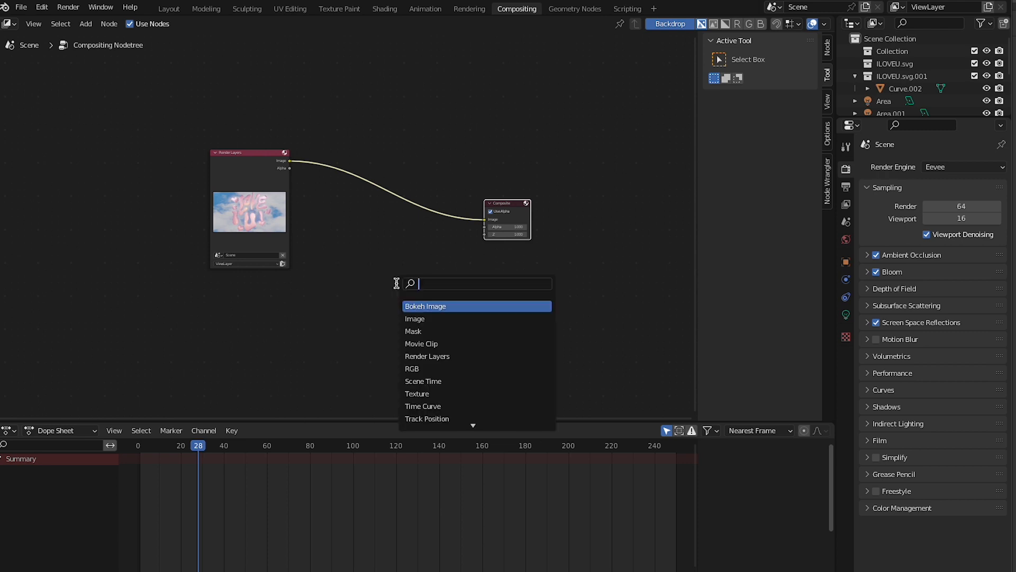
left_click(422, 306)
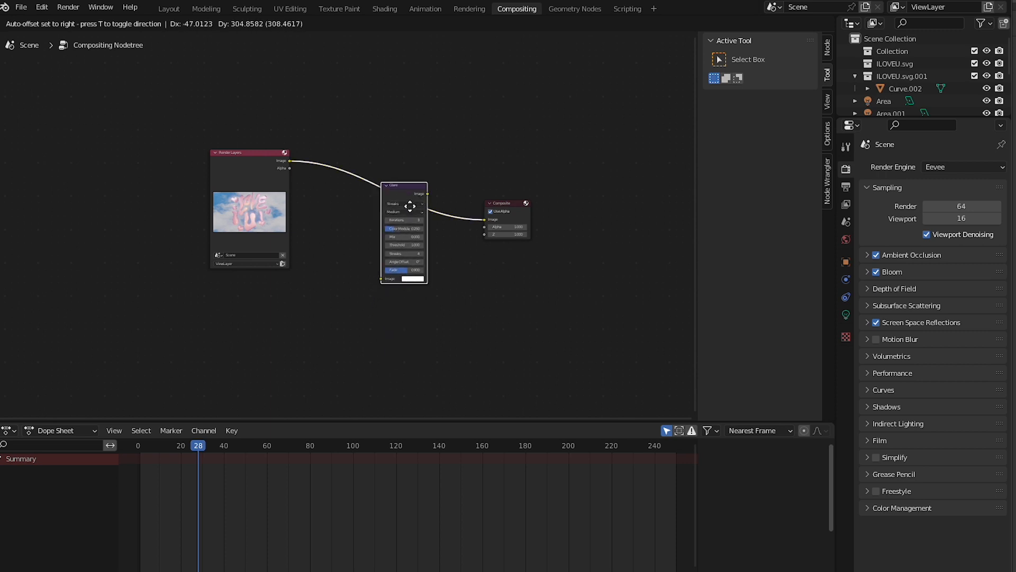
left_click(433, 205)
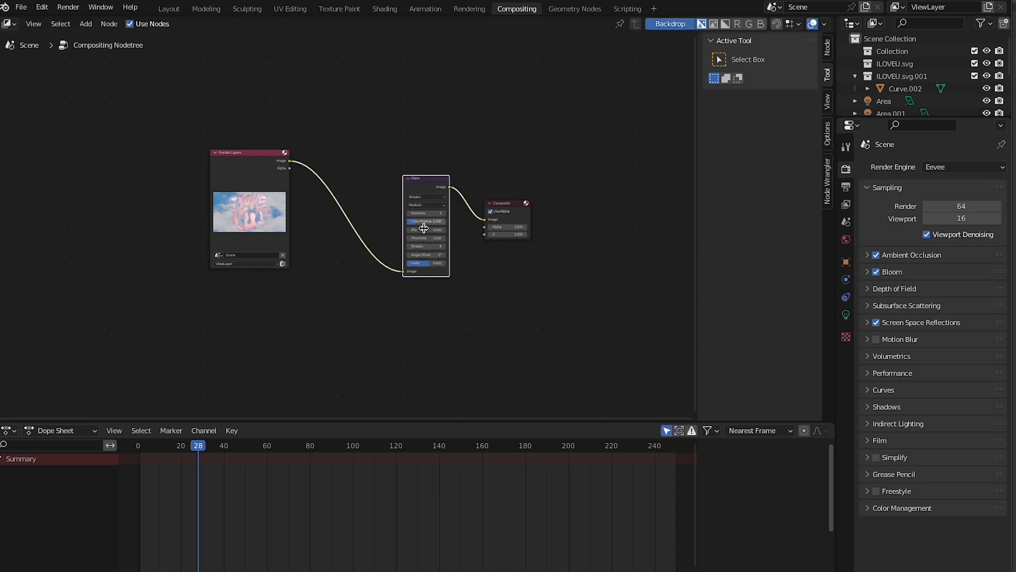
Step: Add a Viewer node to the compositing tree
key("shift+a")
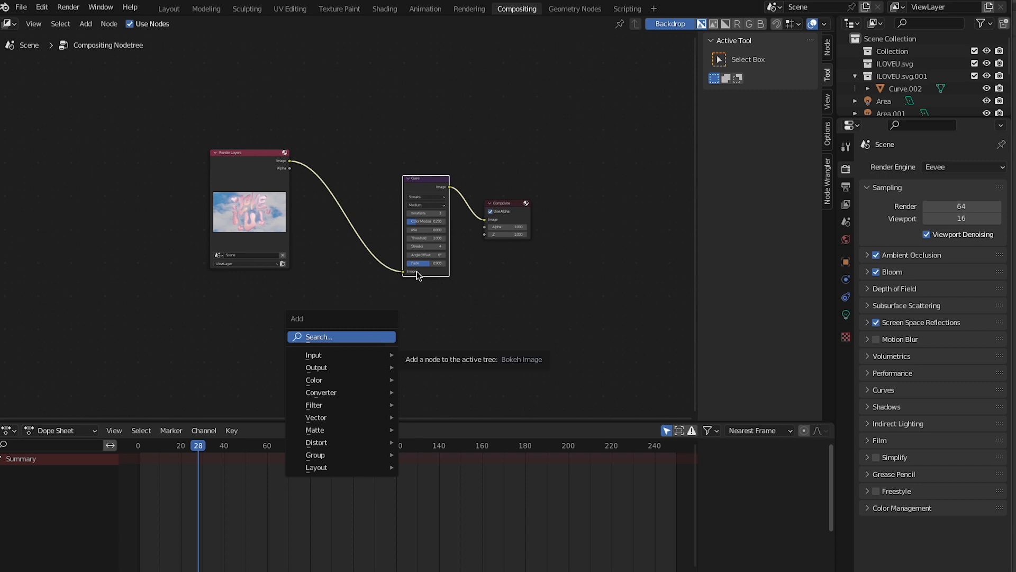
key("shift+a")
left_click(352, 351)
type("v")
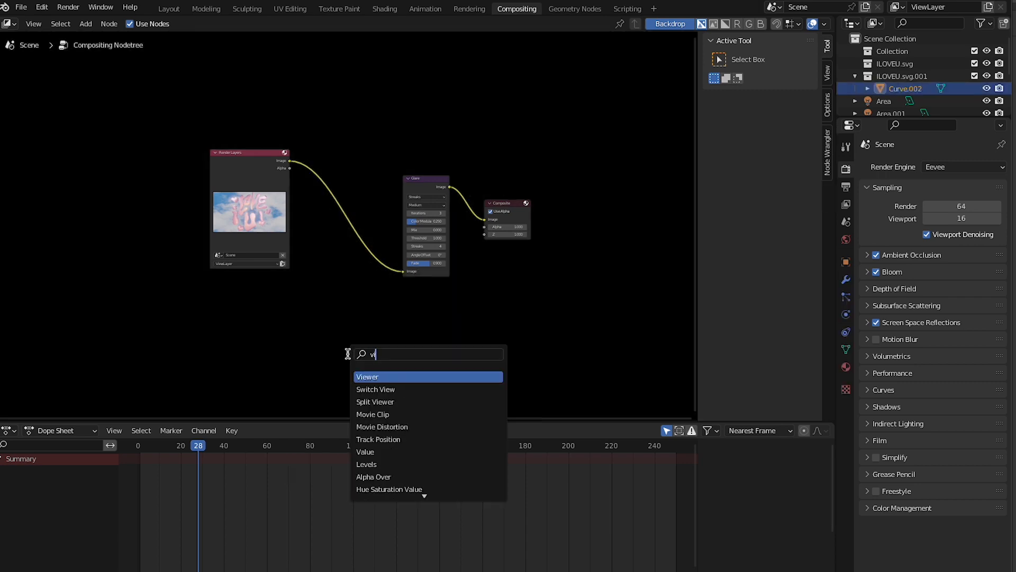
key("Return")
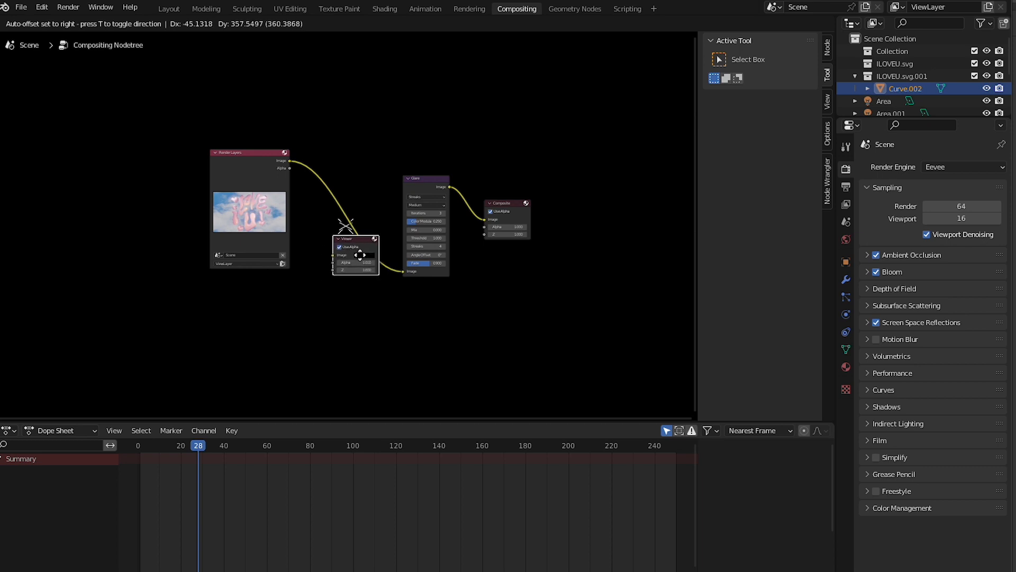
left_click(360, 254)
Step: Place the Viewer below Composite with the Glare node's image output linked to it, and return to the Layout workspace
mouse_move(403, 272)
left_mouse_down()
mouse_move(375, 271)
mouse_move(400, 271)
left_mouse_up()
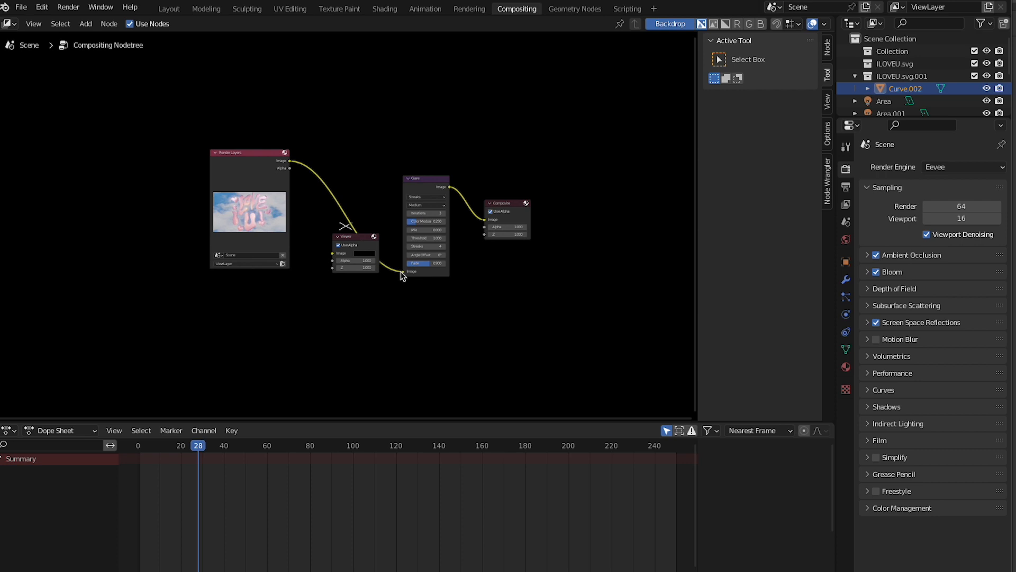
left_click_drag(352, 236, 500, 263)
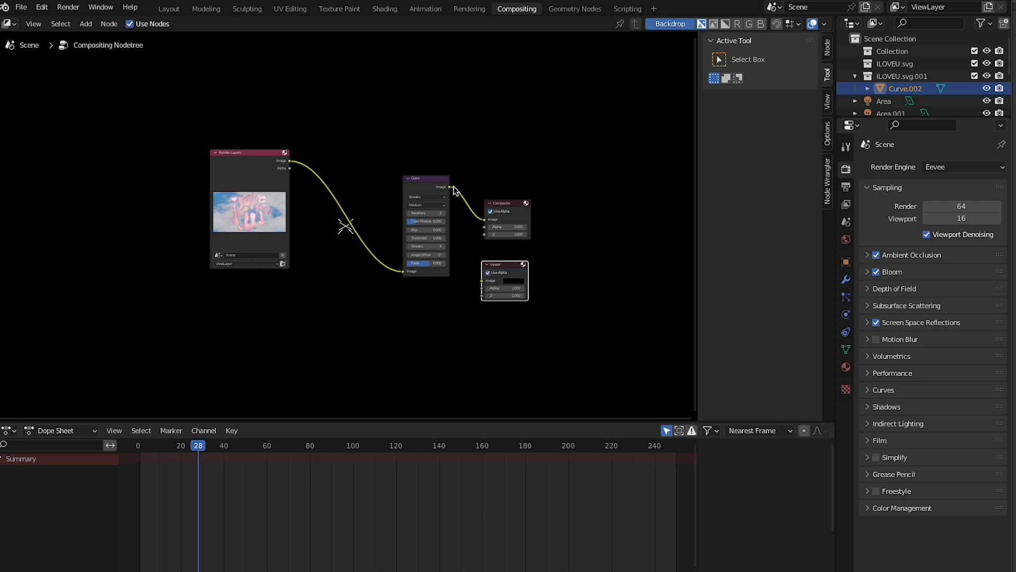
left_click_drag(449, 187, 481, 284)
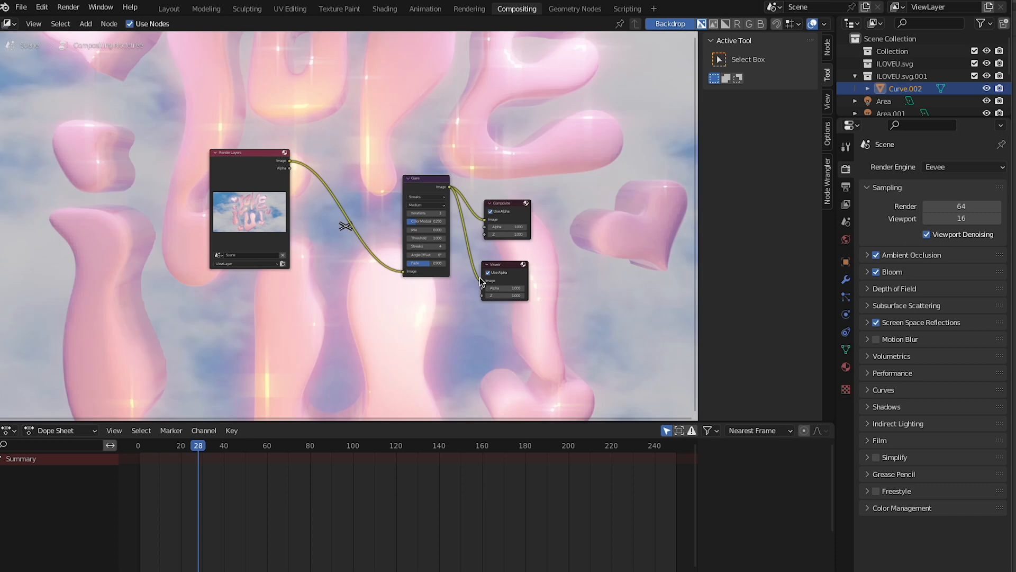
scroll(413, 245, "down", 2)
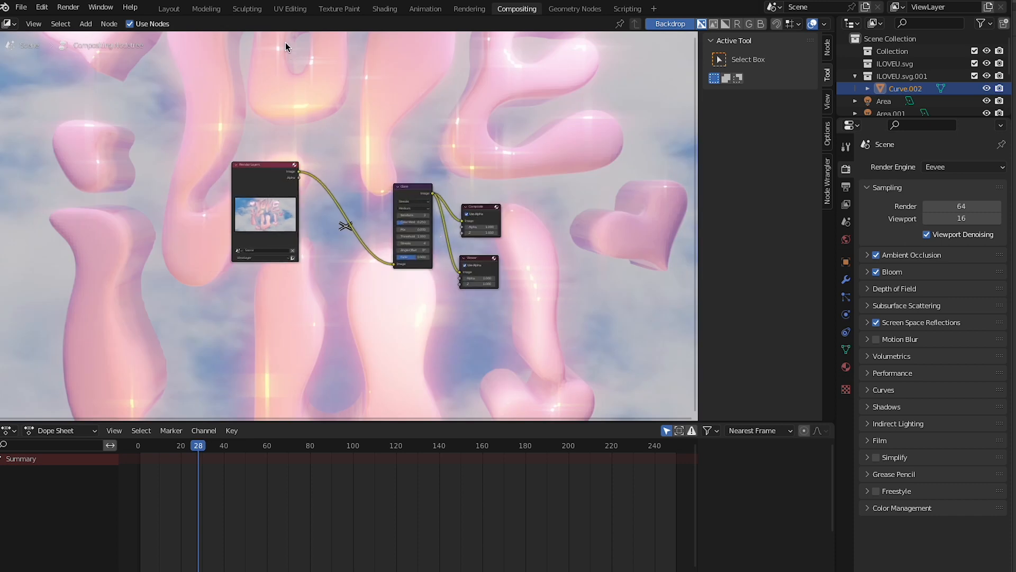
left_click(169, 9)
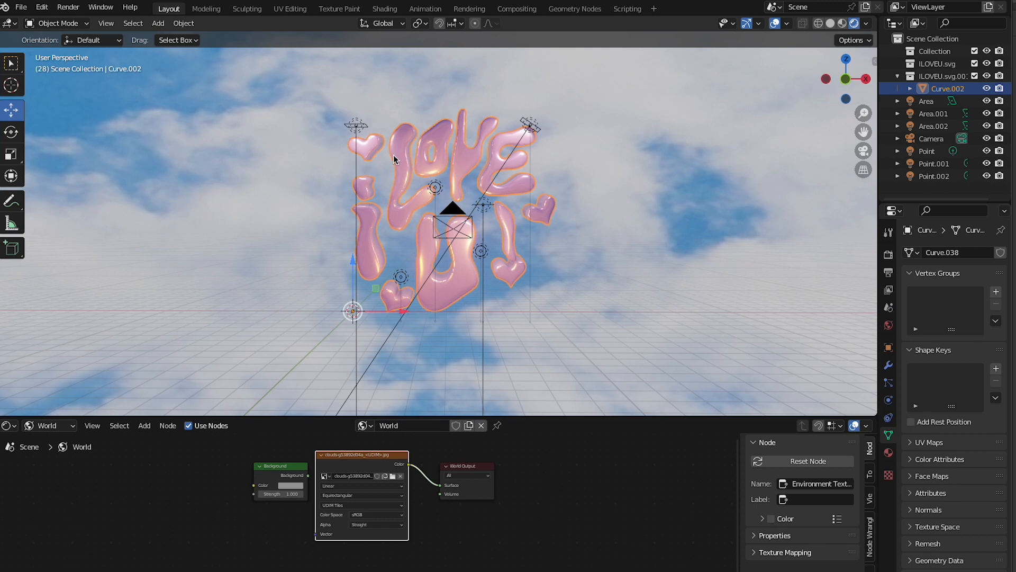
Step: Apply smooth shading to the lettering, and check the glare node tree in the Compositing workspace before returning to Layout
left_click(183, 23)
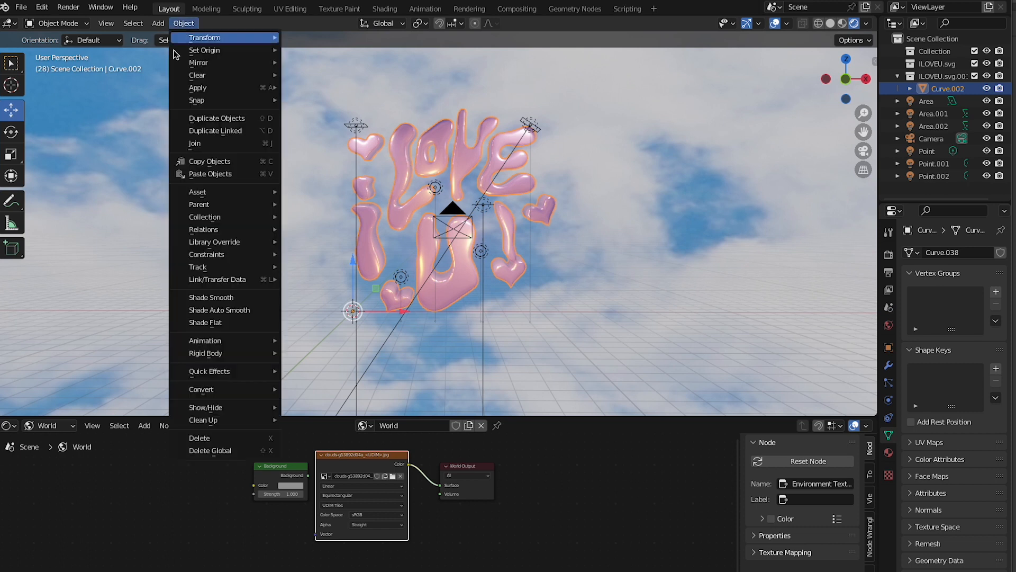
left_click(214, 298)
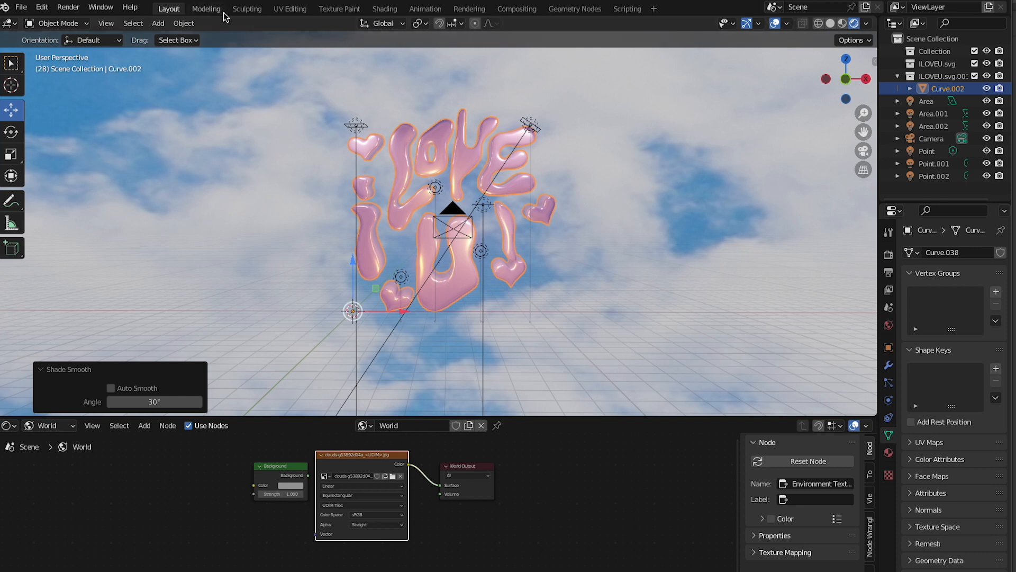
left_click(503, 9)
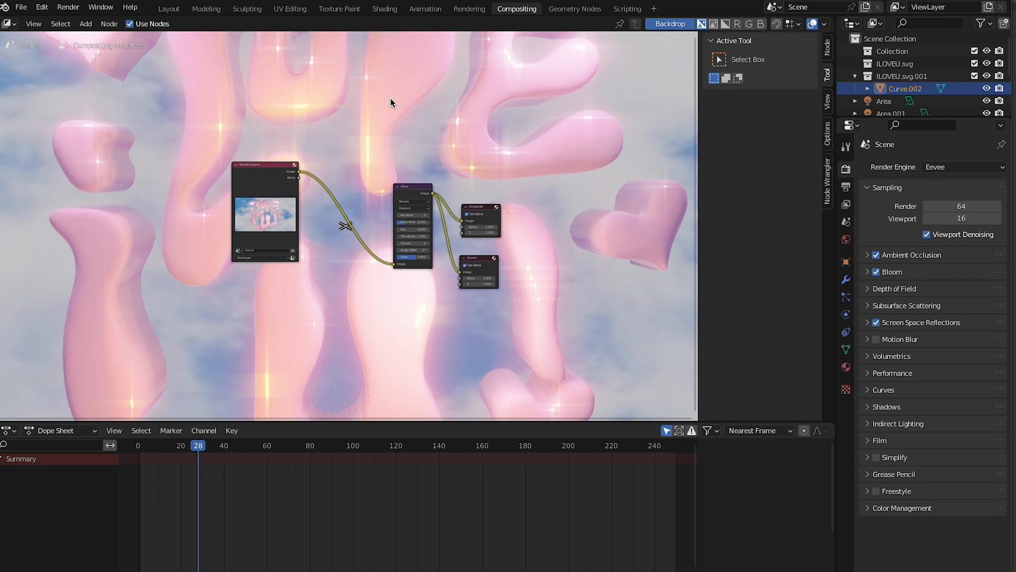
left_click(170, 9)
left_click(77, 7)
key("Escape")
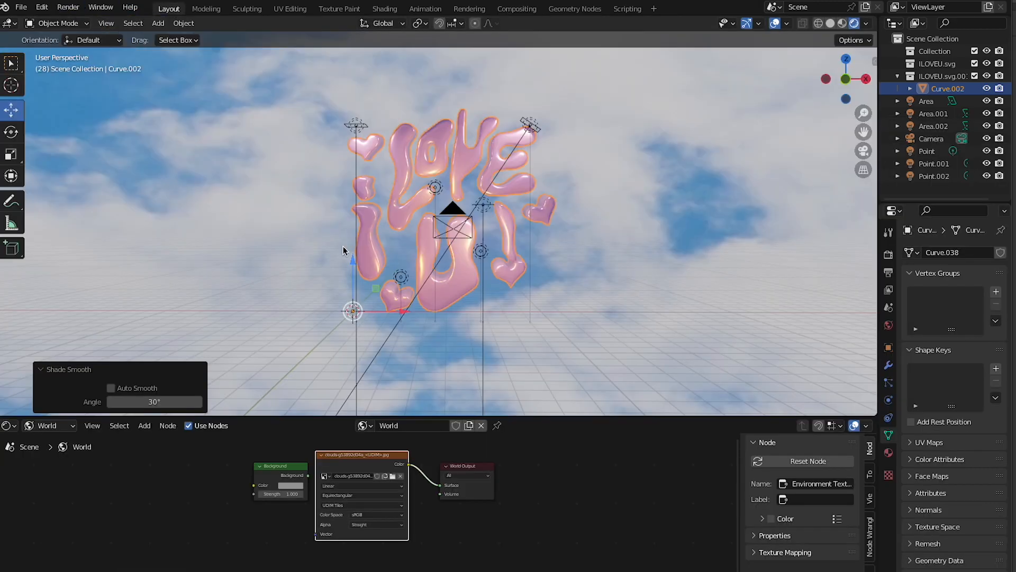
Step: Render the current frame and view the whole image with the glare applied
key("F12")
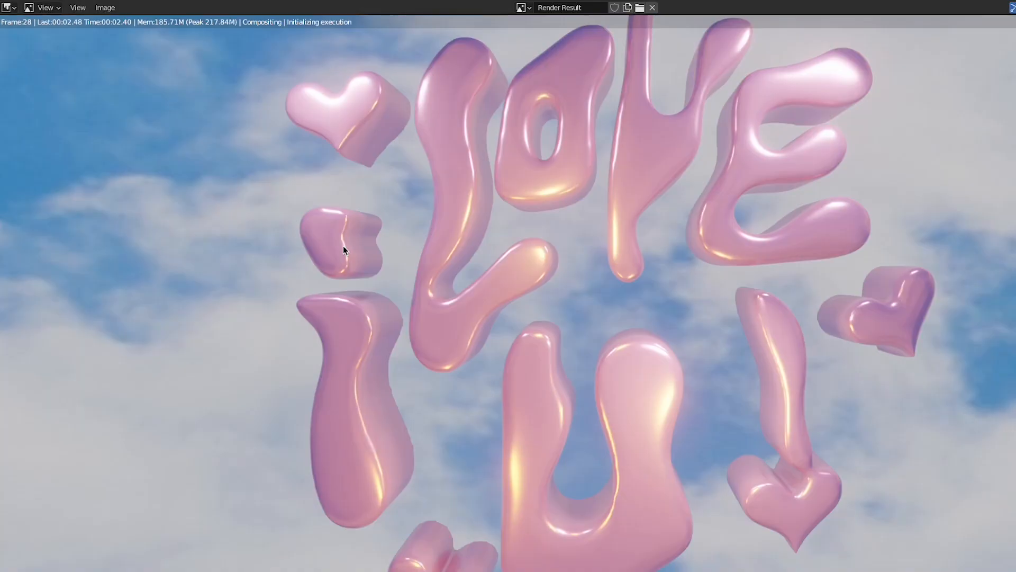
scroll(380, 221, "down", 1)
scroll(380, 222, "down", 1)
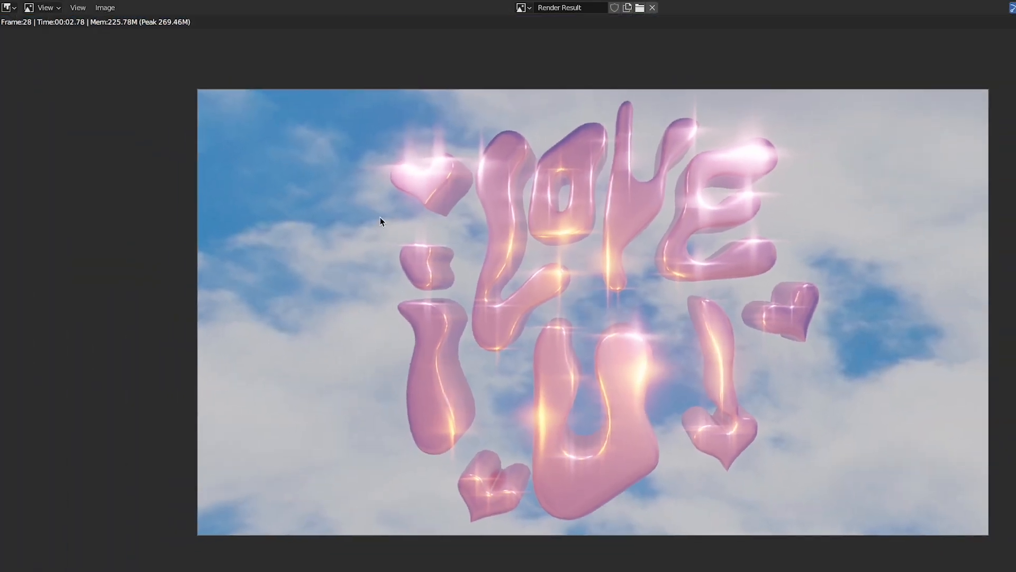
scroll(372, 232, "up", 1)
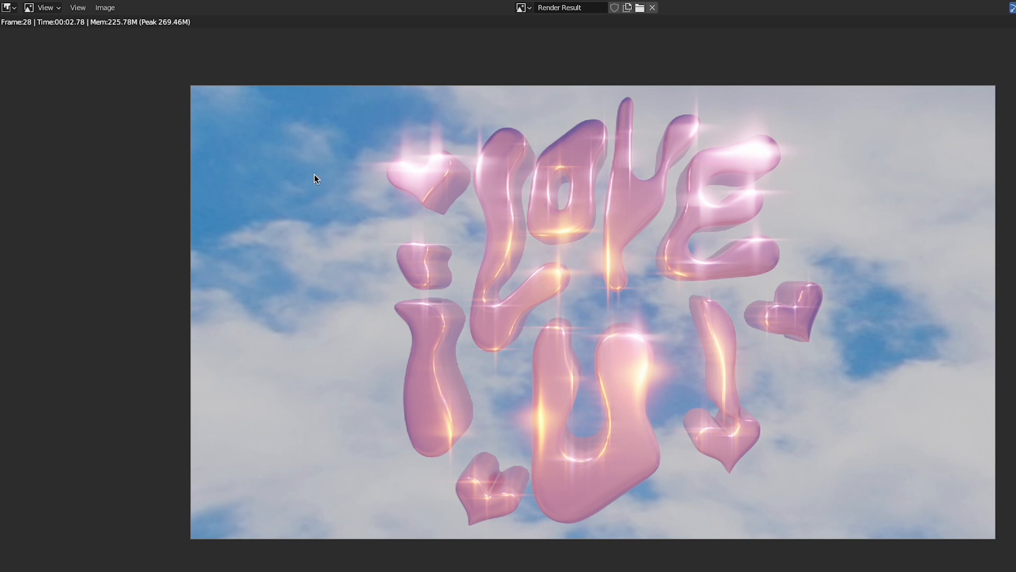
Step: Save a copy of the render as the PNG image iloveeu.png in the user's home folder, and close the render view
left_click(102, 8)
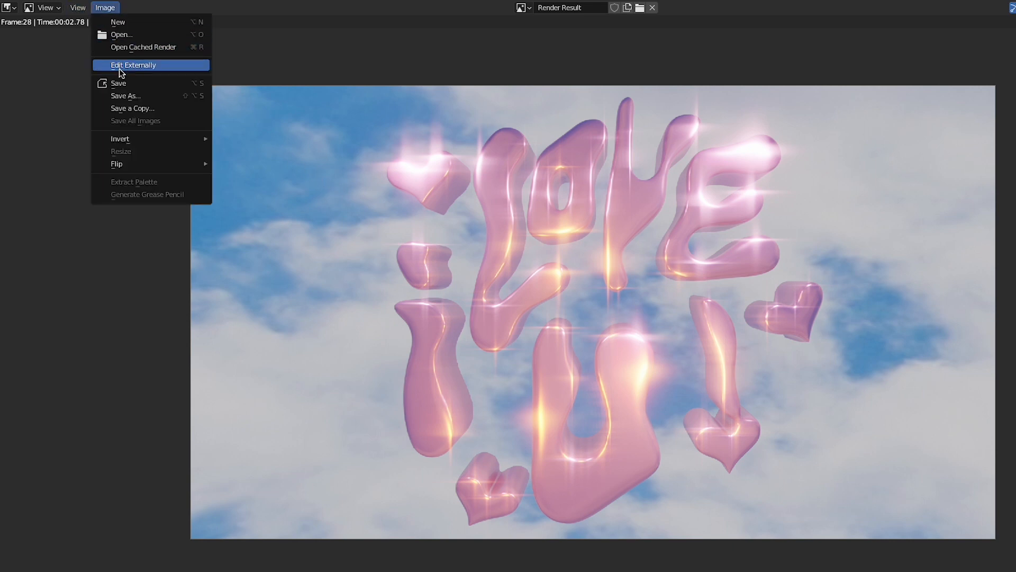
left_click(116, 105)
left_click(217, 479)
type("iloveeu")
left_click(593, 480)
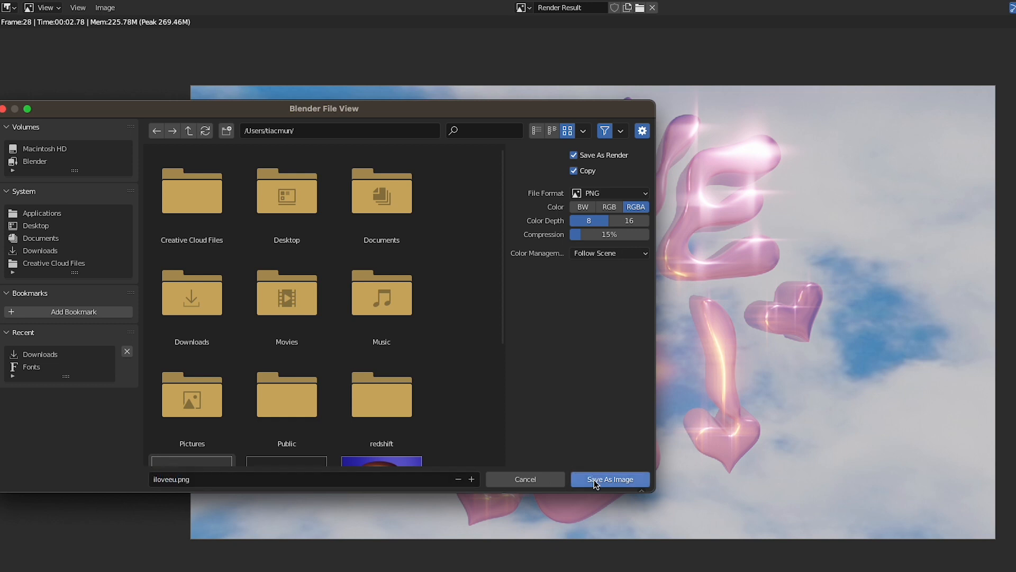
left_click(593, 480)
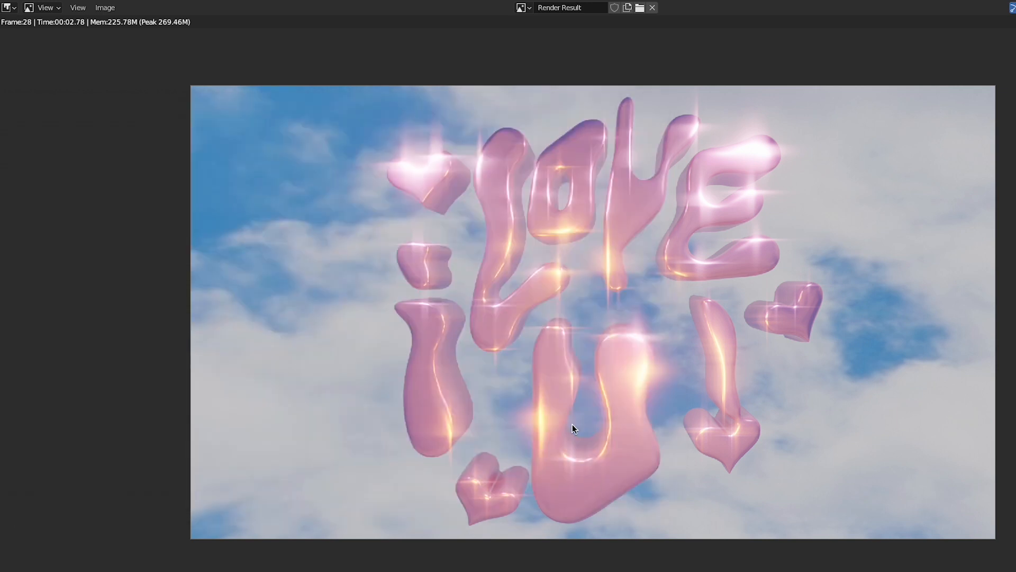
key("Escape")
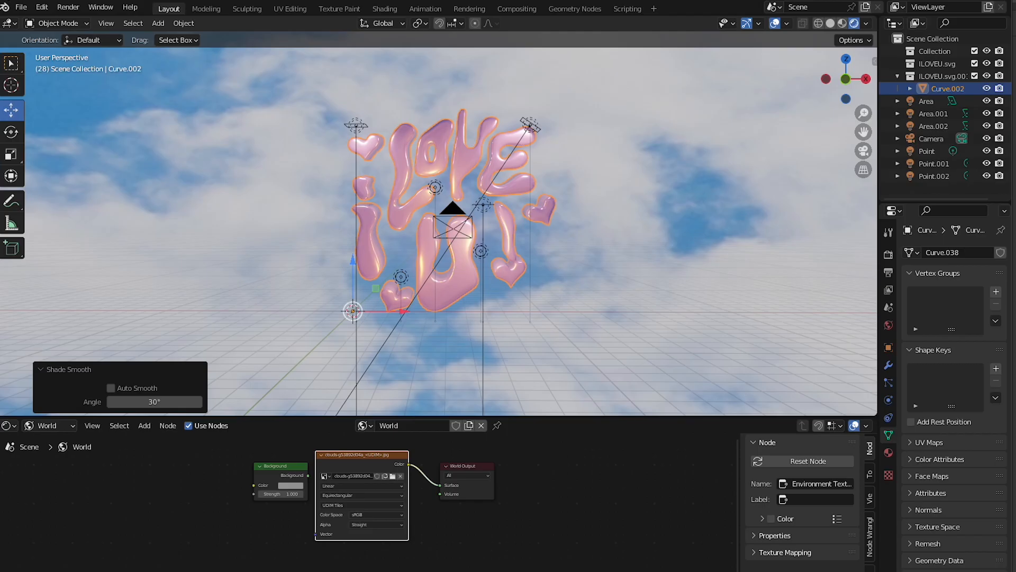